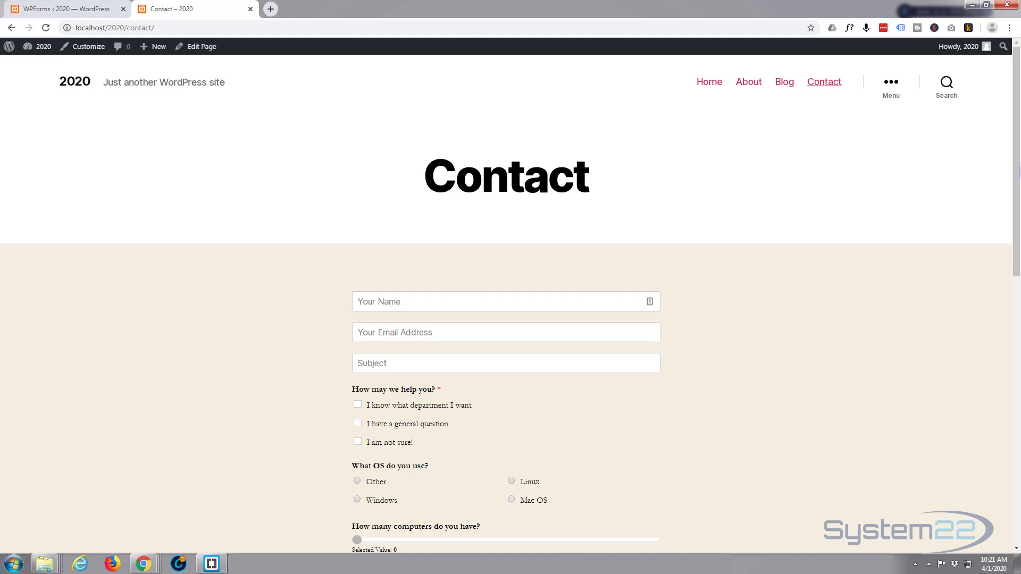
From the WPForms Forms Overview, open My First Form for editing in the builder
scroll(854, 181, down, 3)
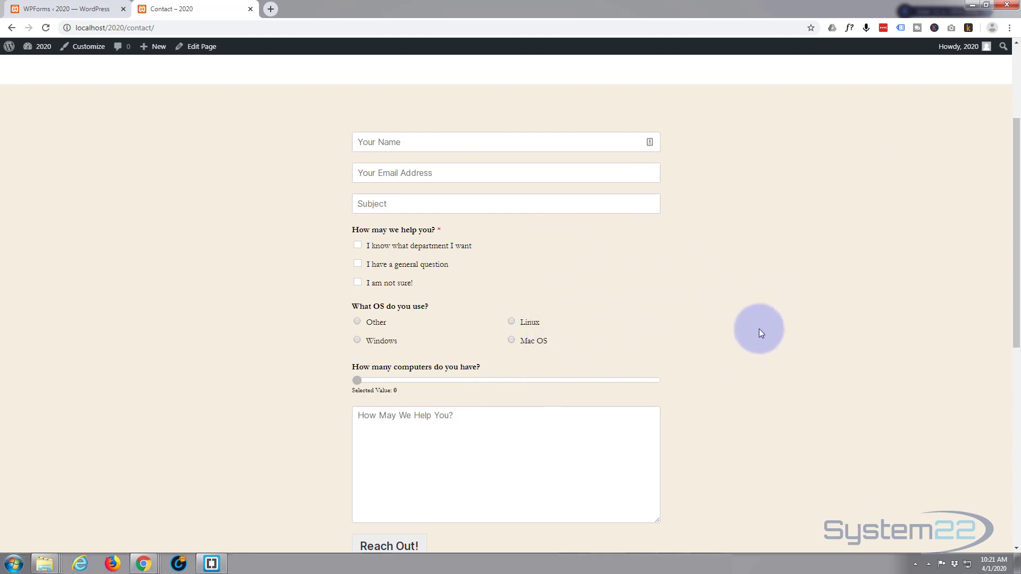
scroll(760, 332, down, 2)
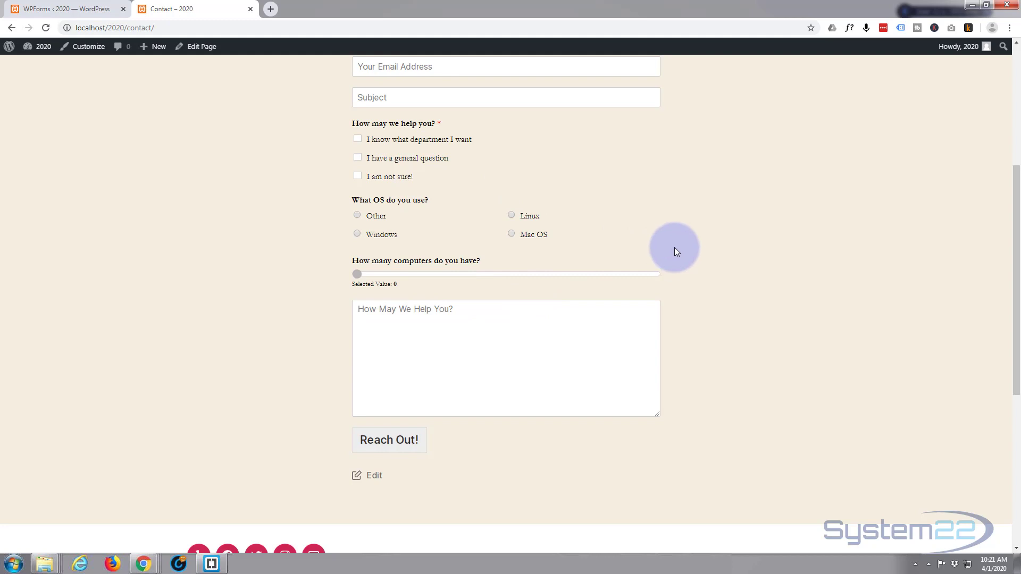
scroll(674, 247, up, 5)
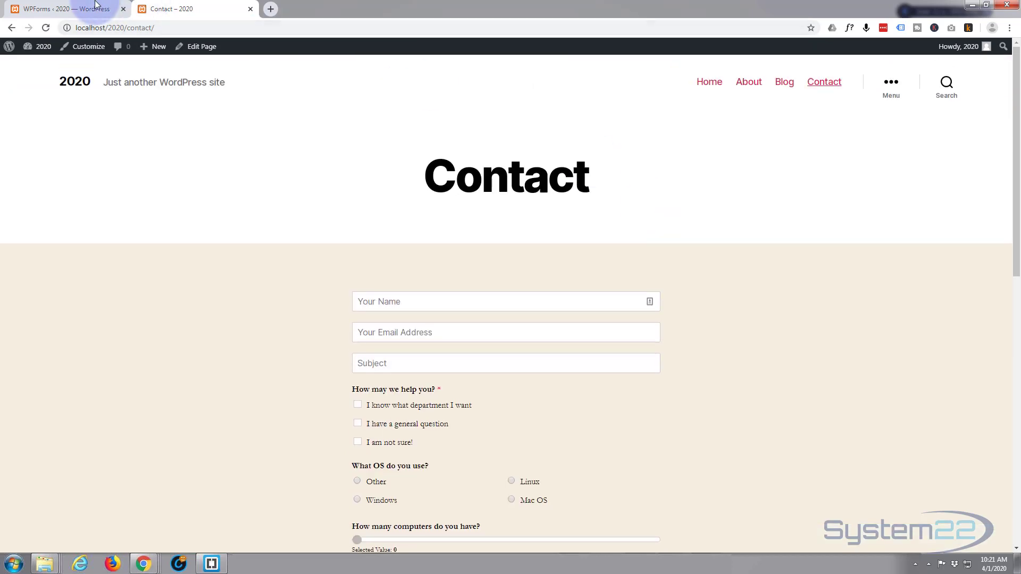
click(93, 10)
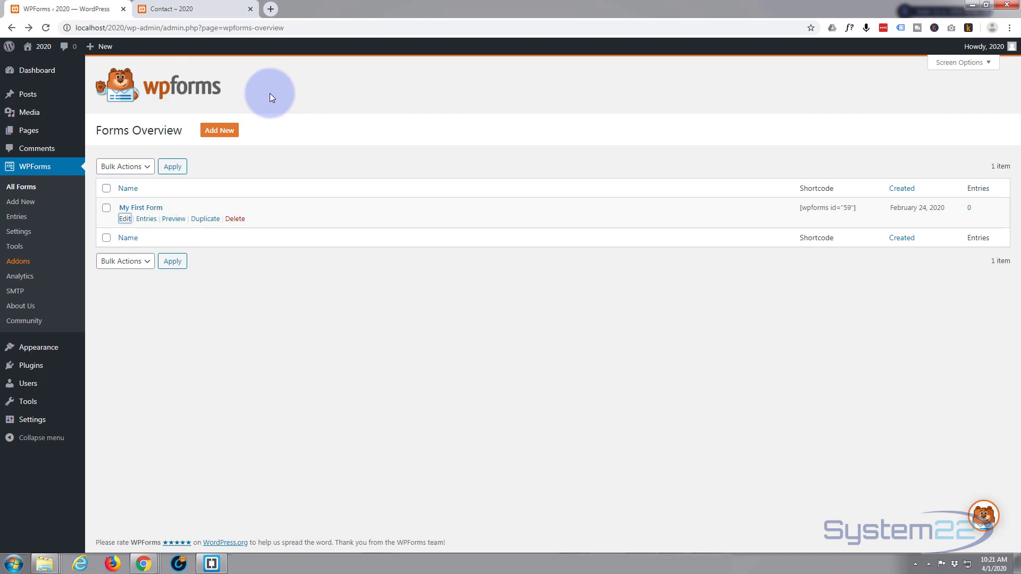
mouse_move(46, 141)
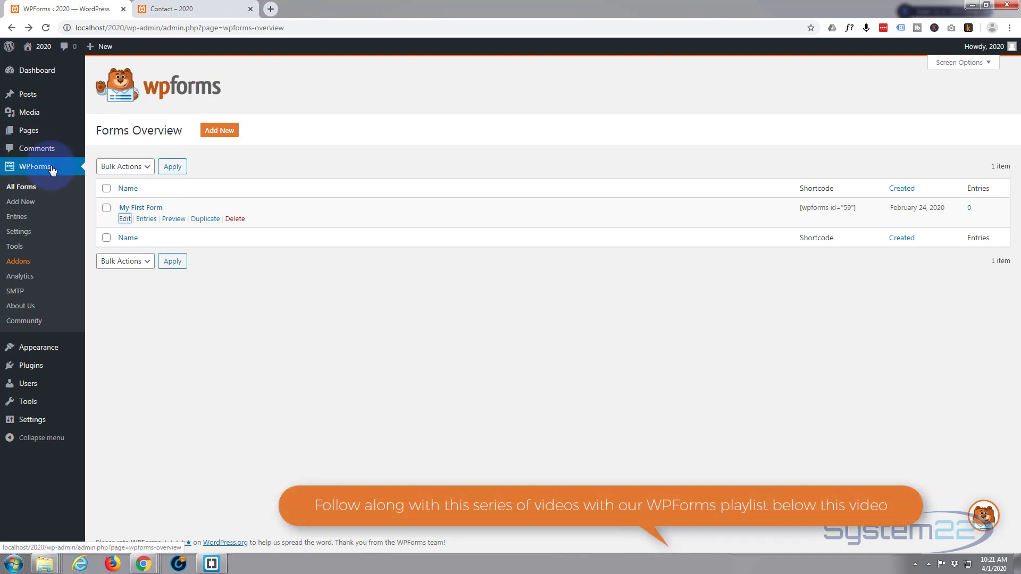
click(125, 220)
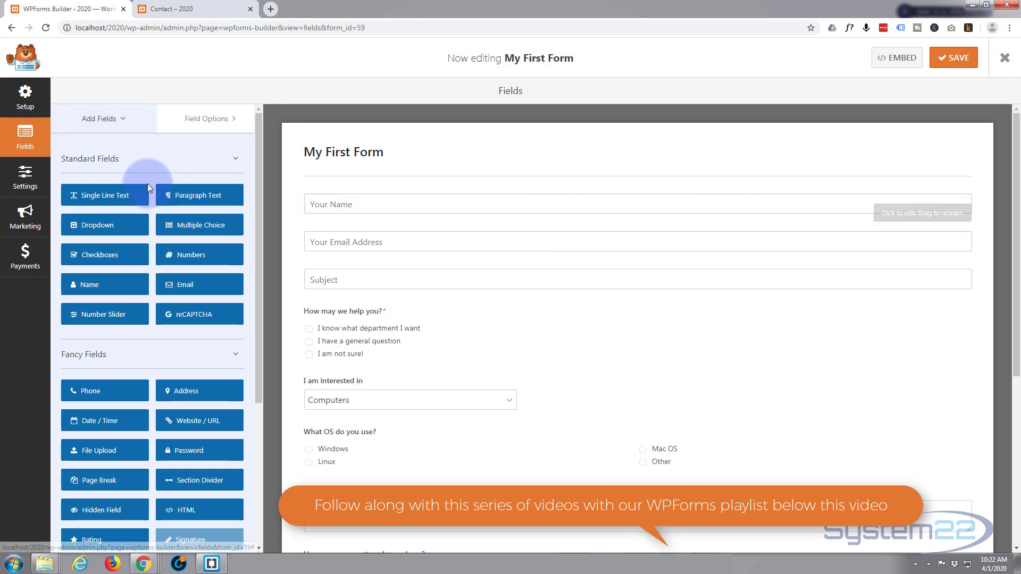
Drag an HTML field from Fancy Fields below the computer-count slider and select it
scroll(143, 190, down, 3)
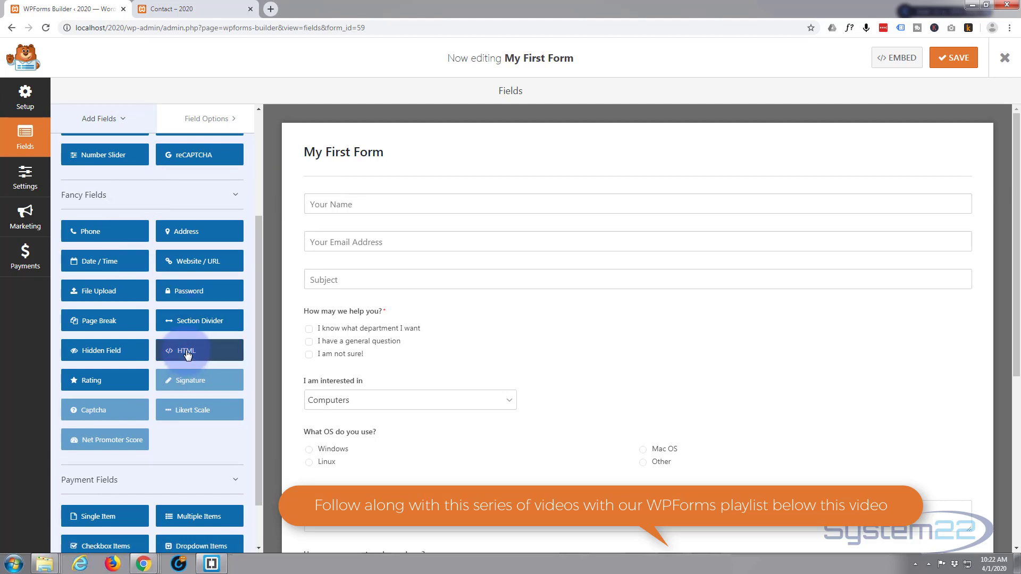
scroll(604, 340, down, 3)
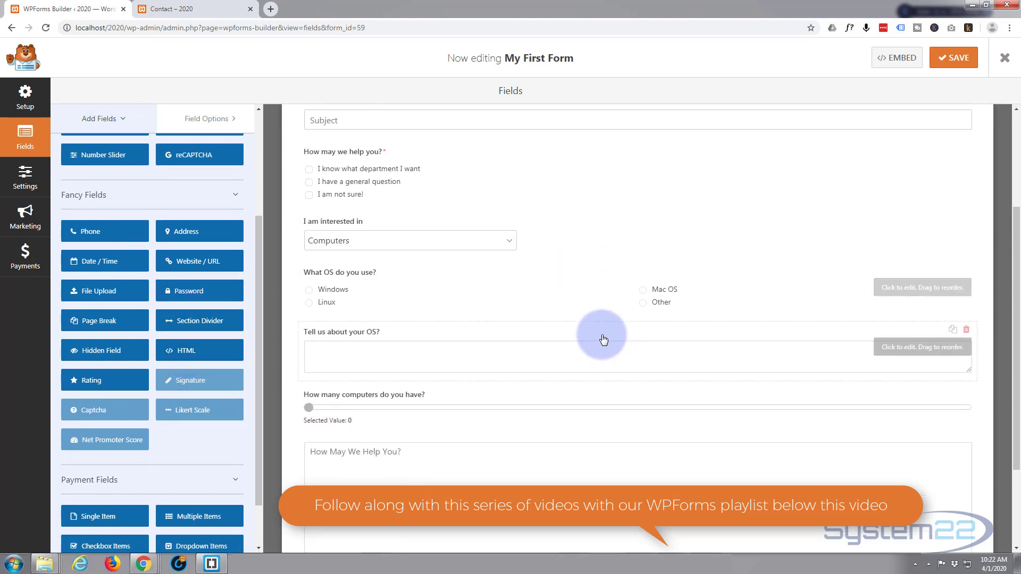
scroll(602, 338, down, 2)
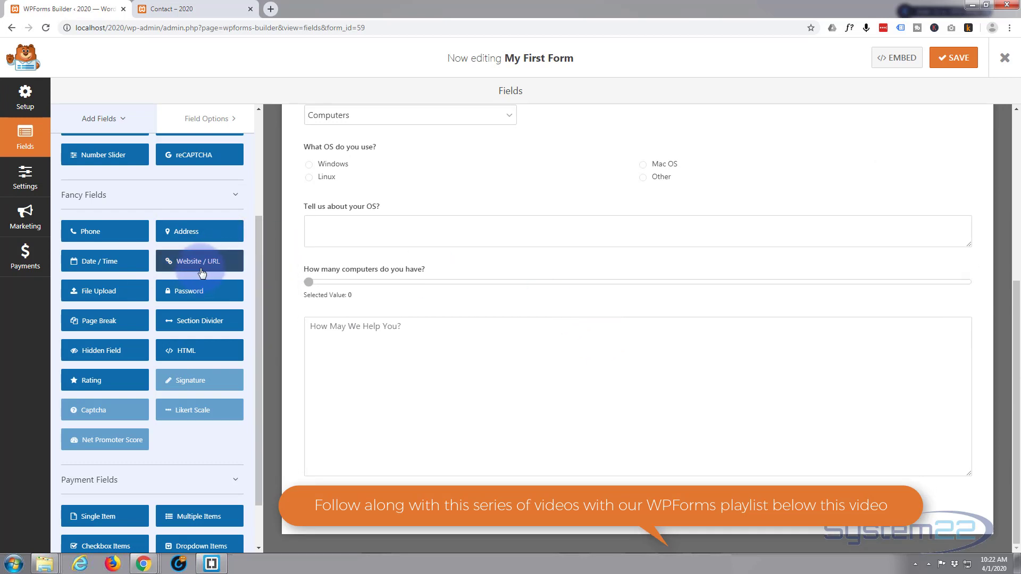
drag(184, 350, 391, 305)
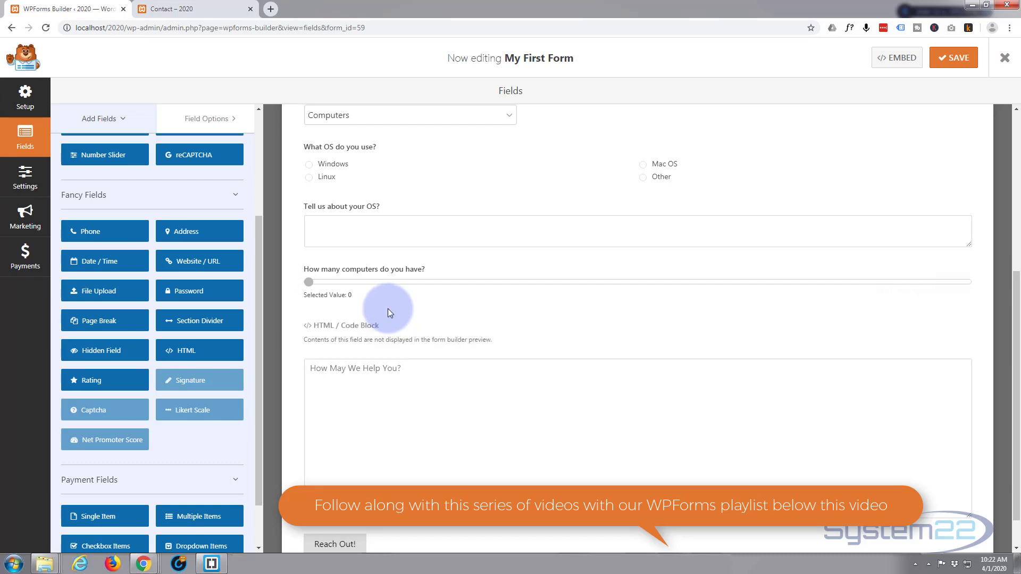
click(528, 334)
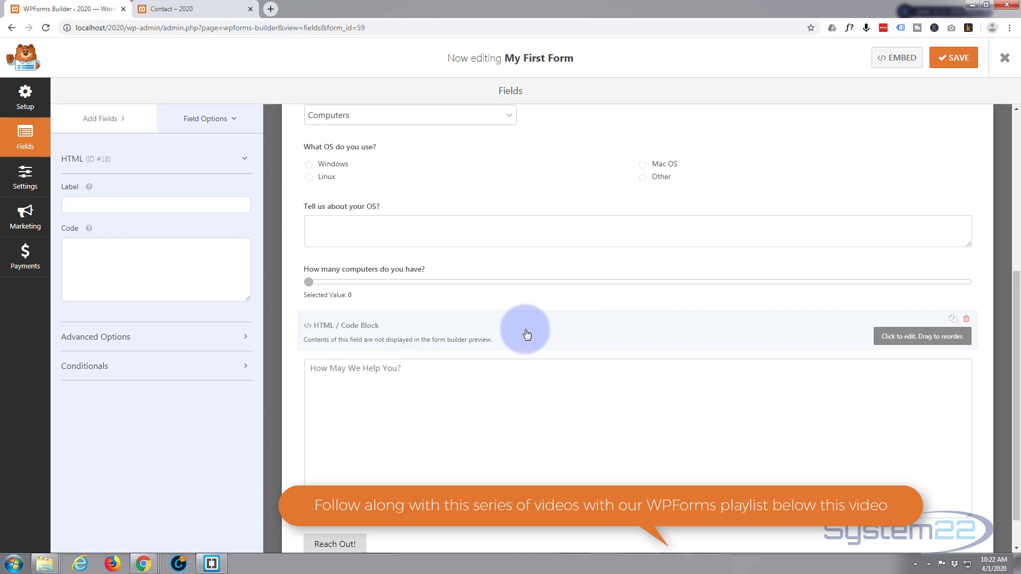
Enter 'For help see our FAQ section' as the HTML block's label
click(68, 205)
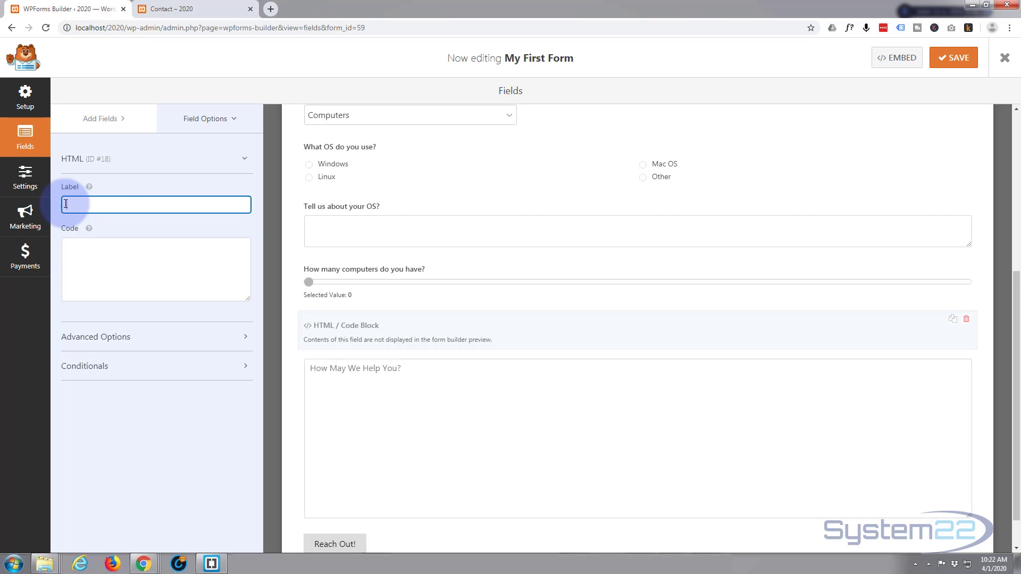
text(For h)
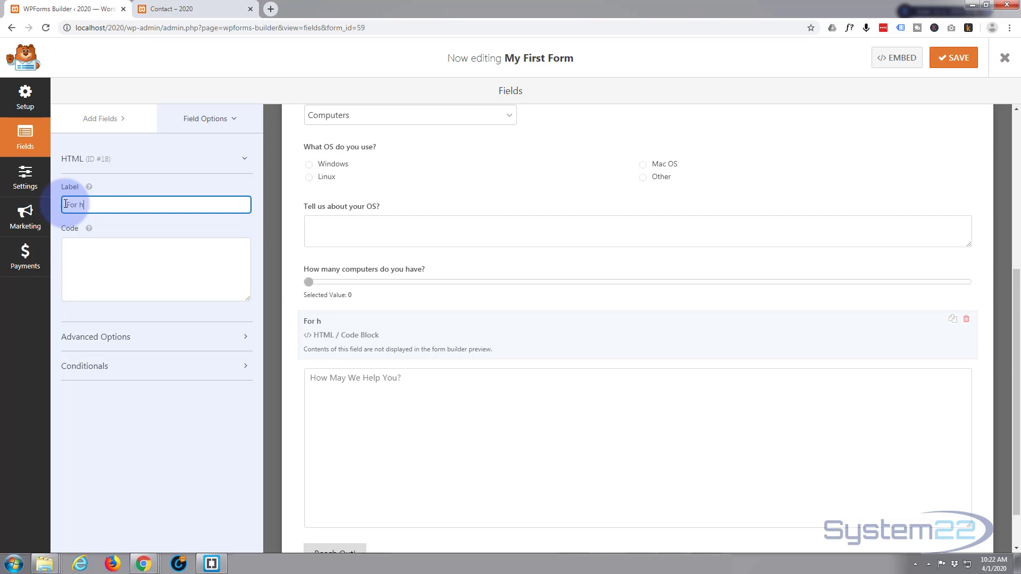
text(elp see our FAQ section)
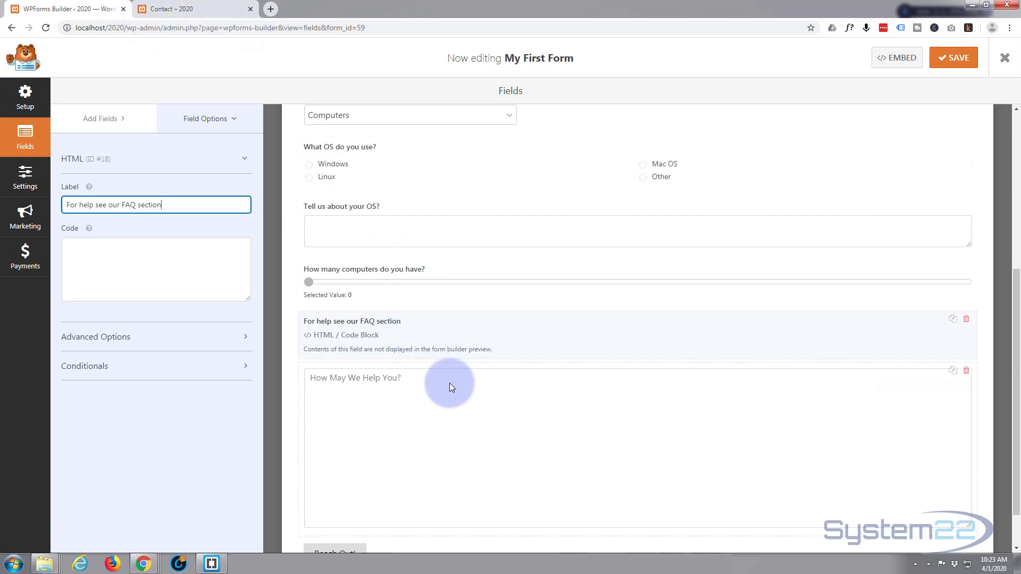
Write <div></div> in the HTML block's Code box with a blank line between the tags
click(90, 259)
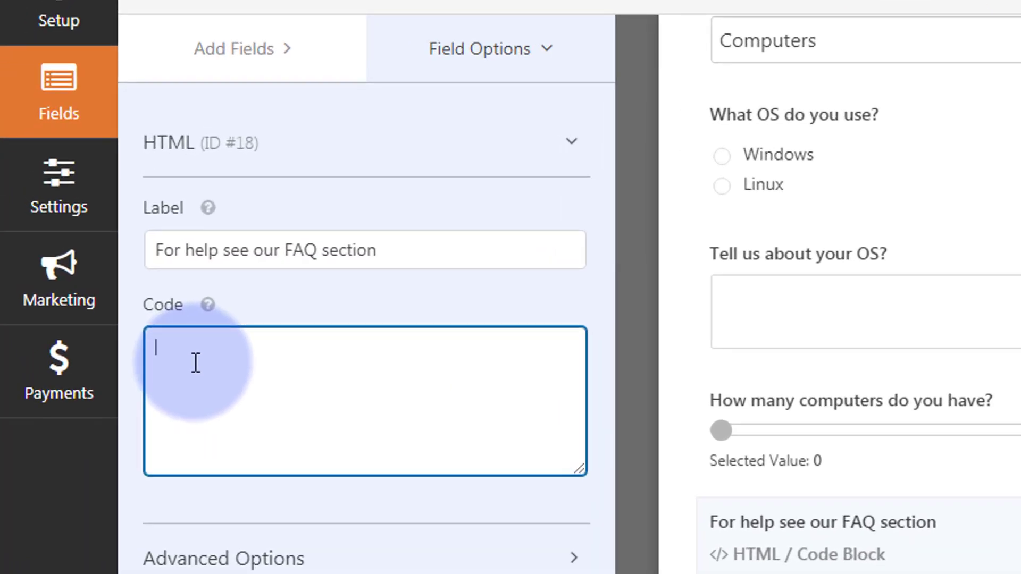
text(<div>)
text(</div>)
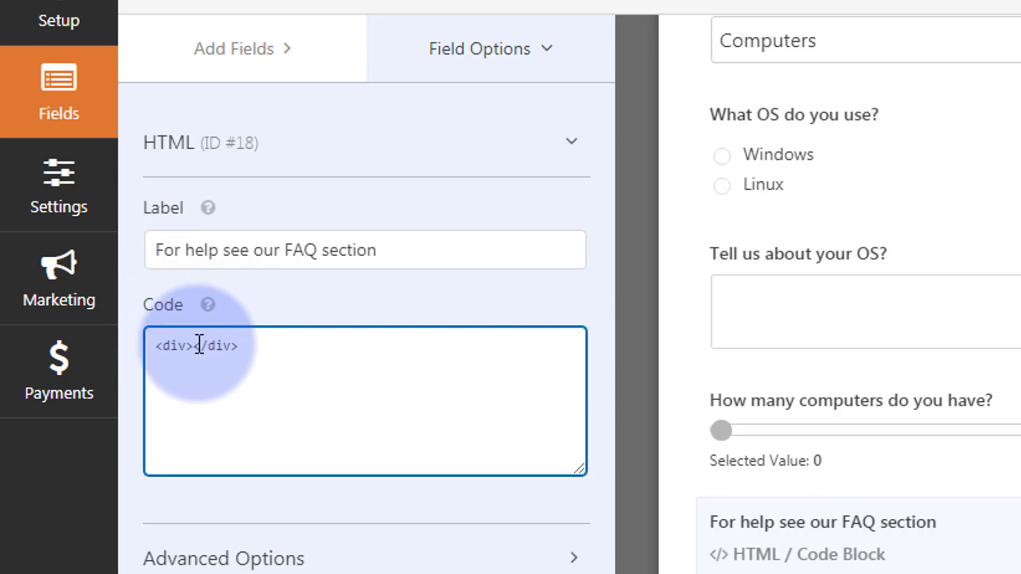
click(200, 344)
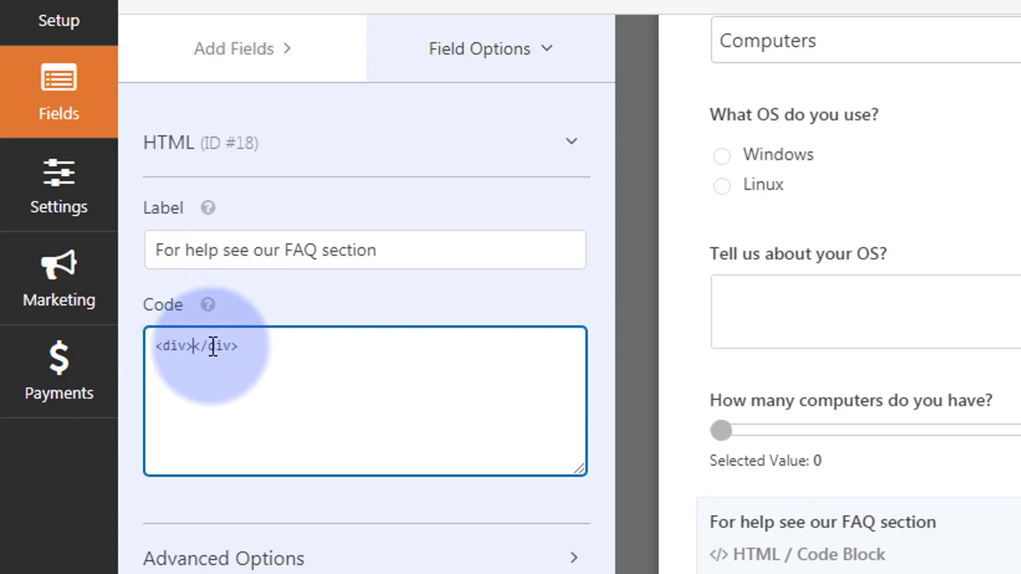
key(Return)
key(Return)
click(159, 366)
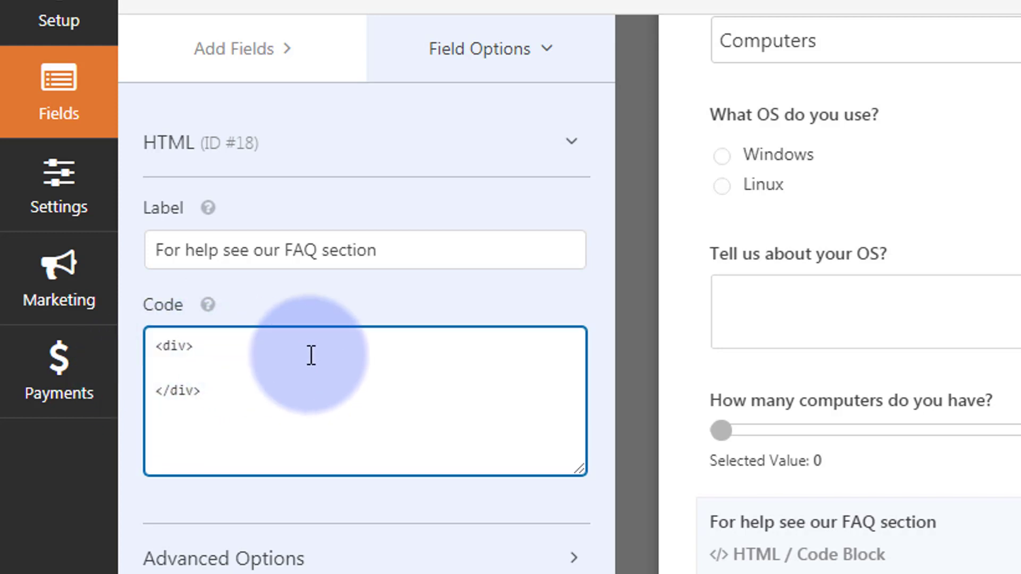
text(<a href="")
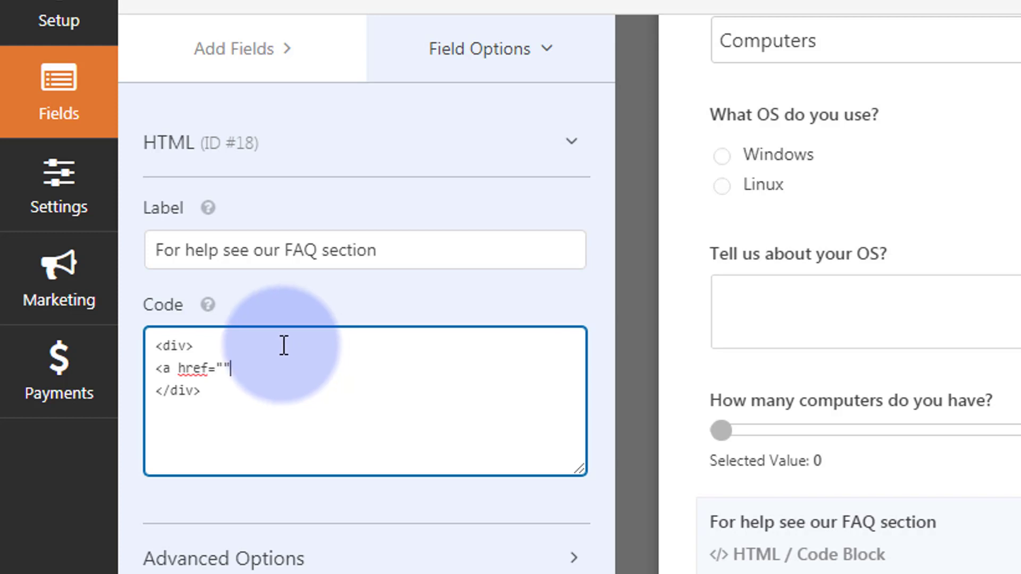
click(226, 368)
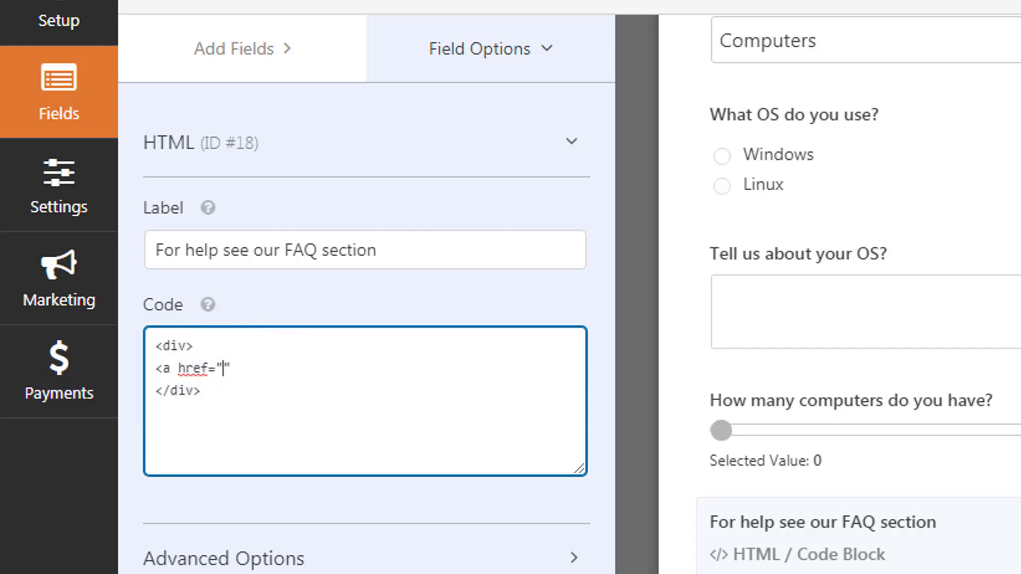
key(alt+Tab)
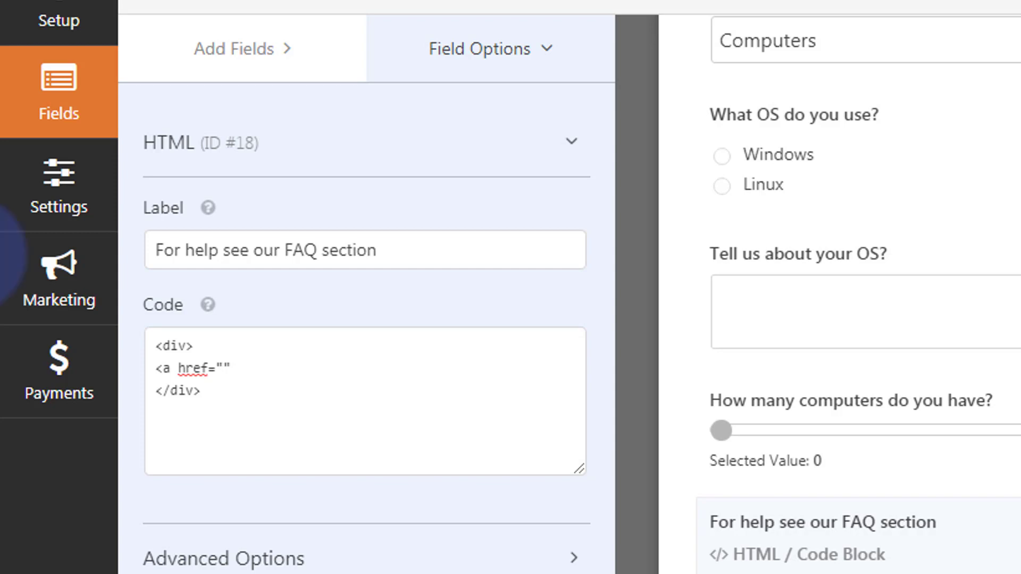
click(224, 368)
text(https://www.system22.net/web-design.html)
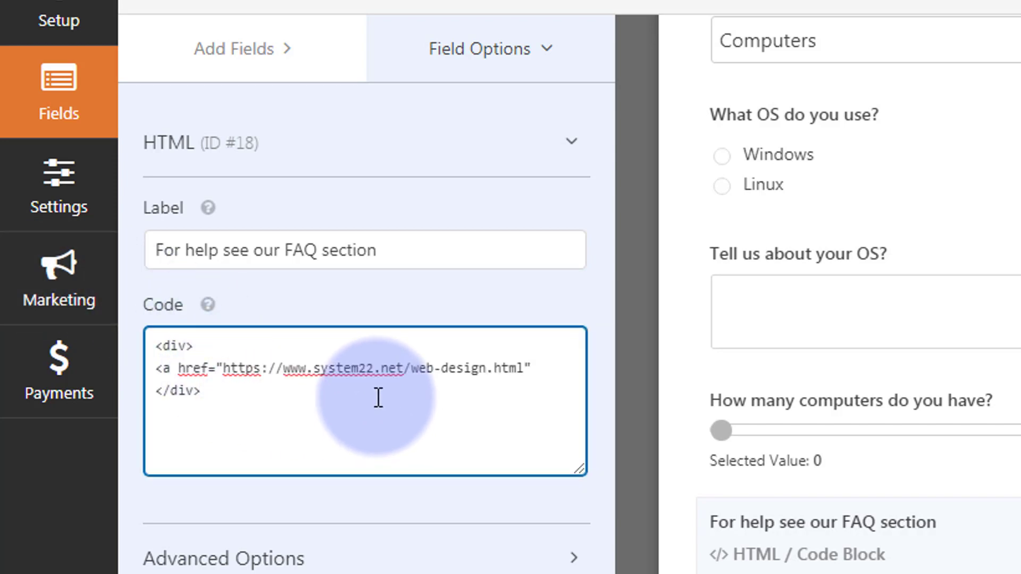
click(540, 368)
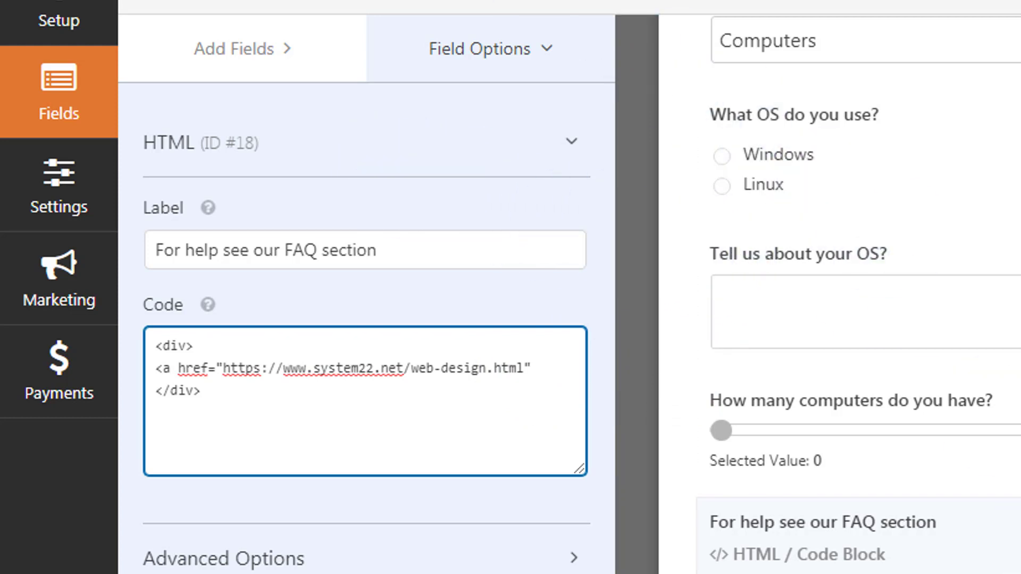
Add target="_blank" to the link tag and close it with >
click(925, 197)
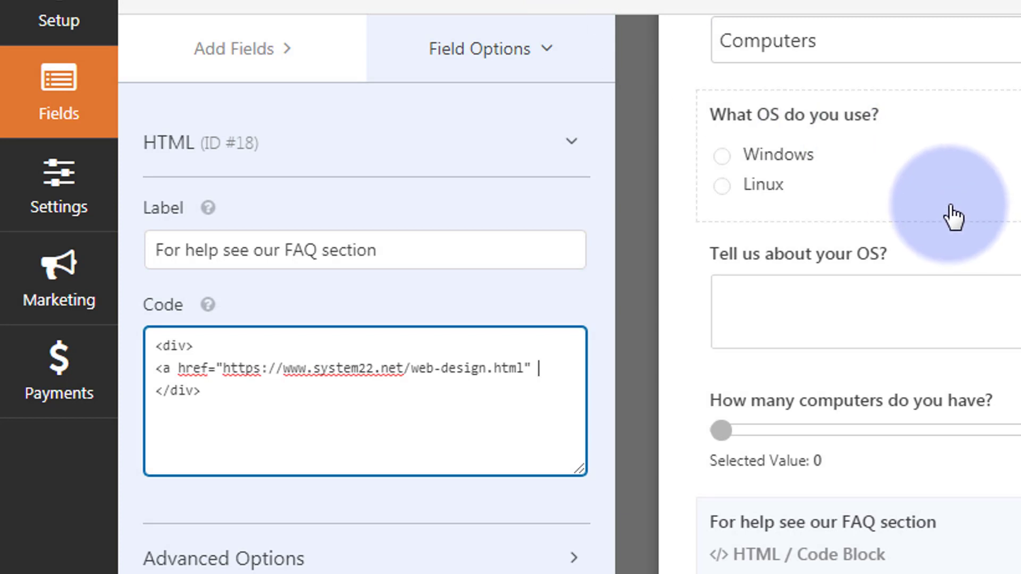
text(target)
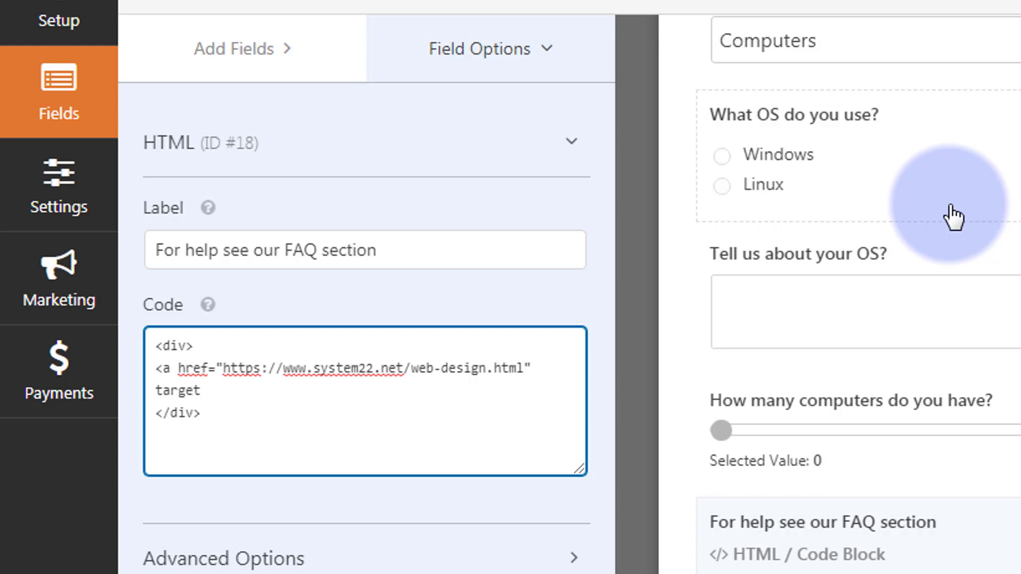
text(="")
key(Left)
text(_blank)
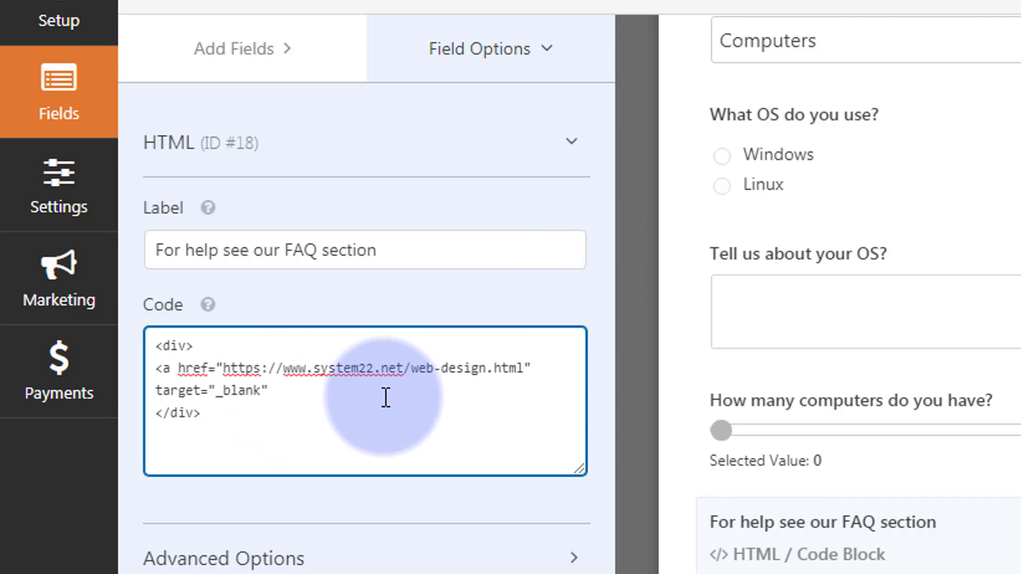
text(>)
Add <p>FAQ Section</p> inside the link and close it with </a>
text(<p>)
key(BackSpace)
text(FAQ Section)
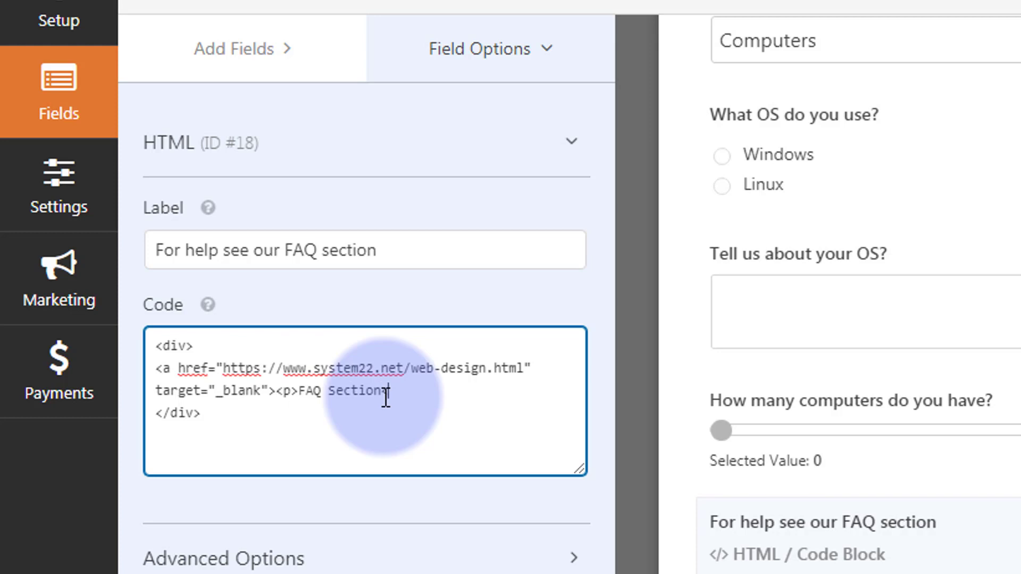
text(</p>)
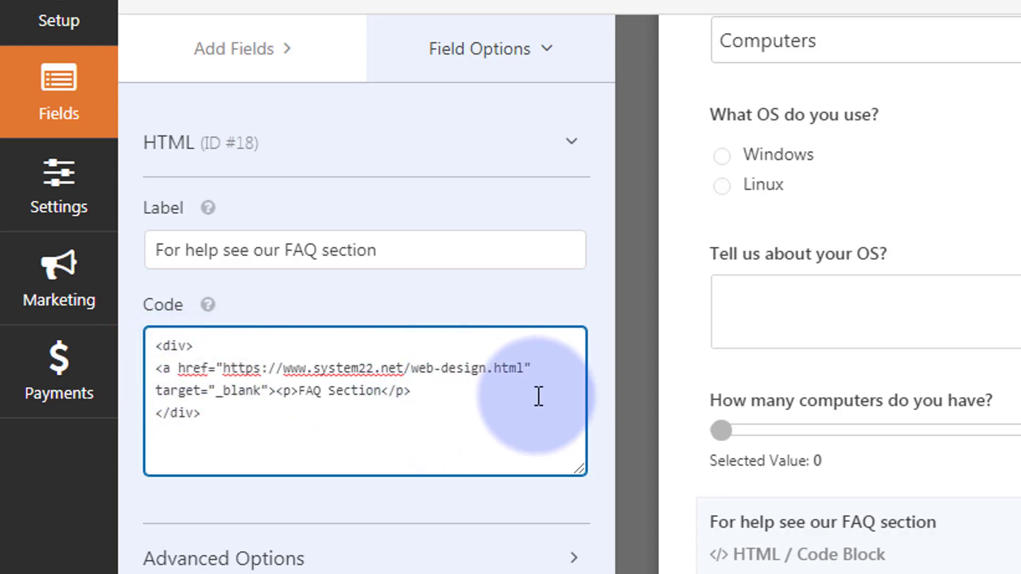
text(</a>)
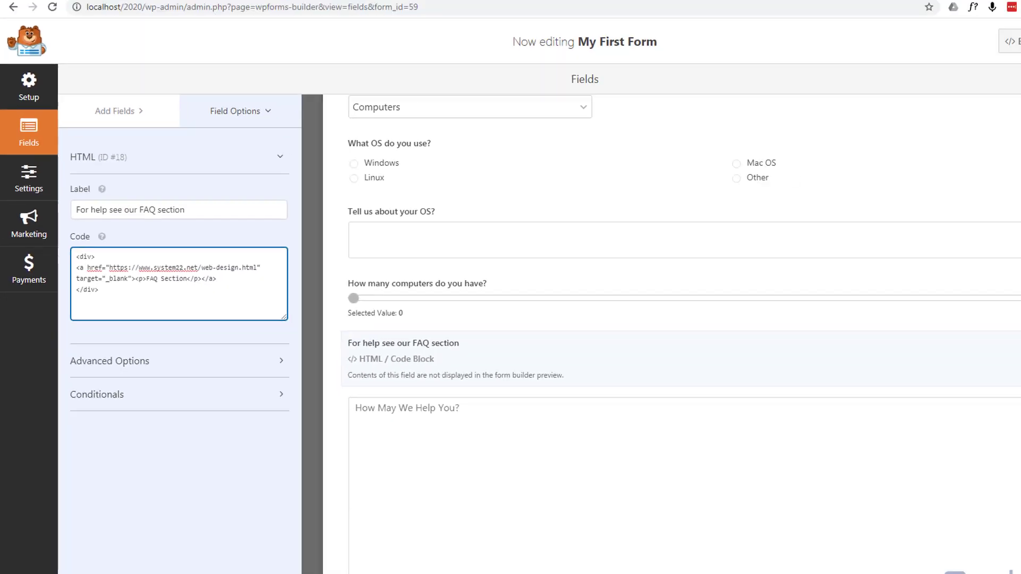
Save the form, reload the Contact page, and test the FAQ Section link, closing its page
click(951, 59)
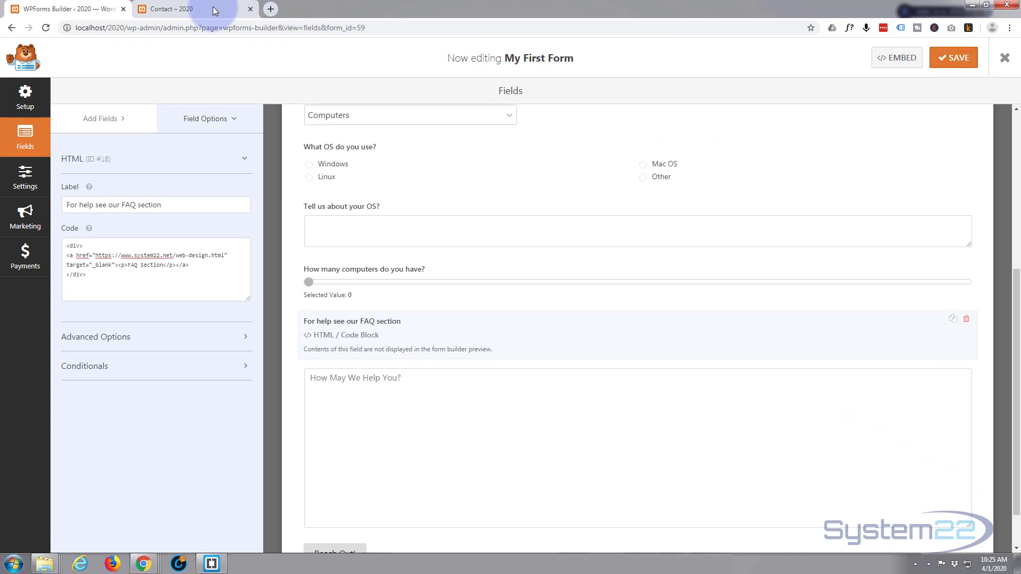
click(190, 10)
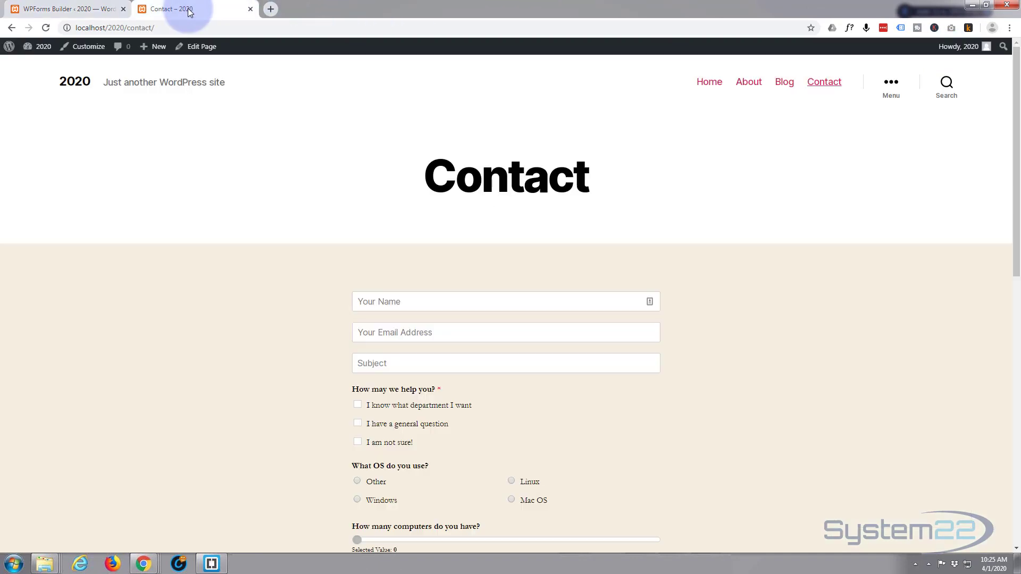
click(45, 28)
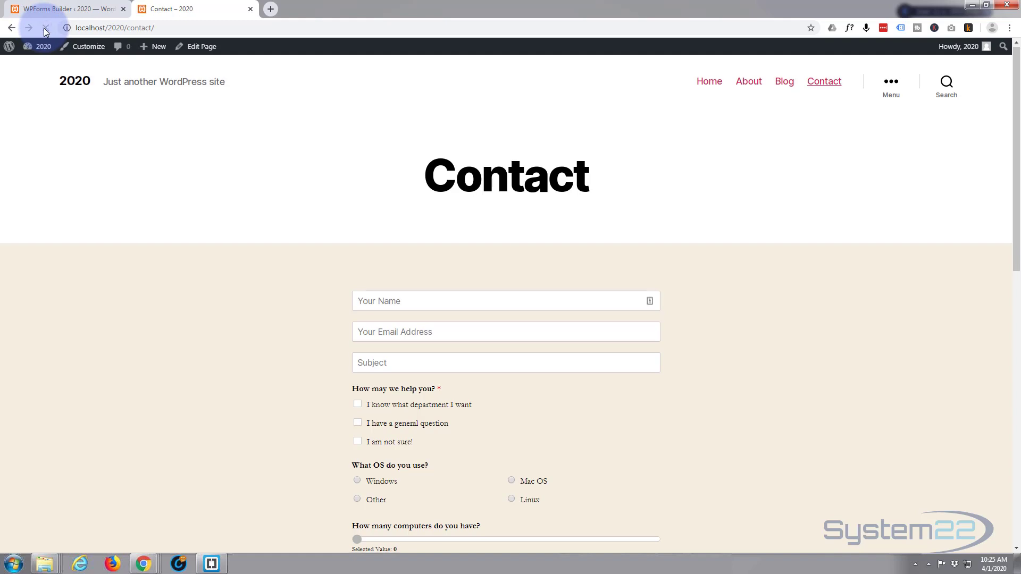
scroll(150, 113, down, 4)
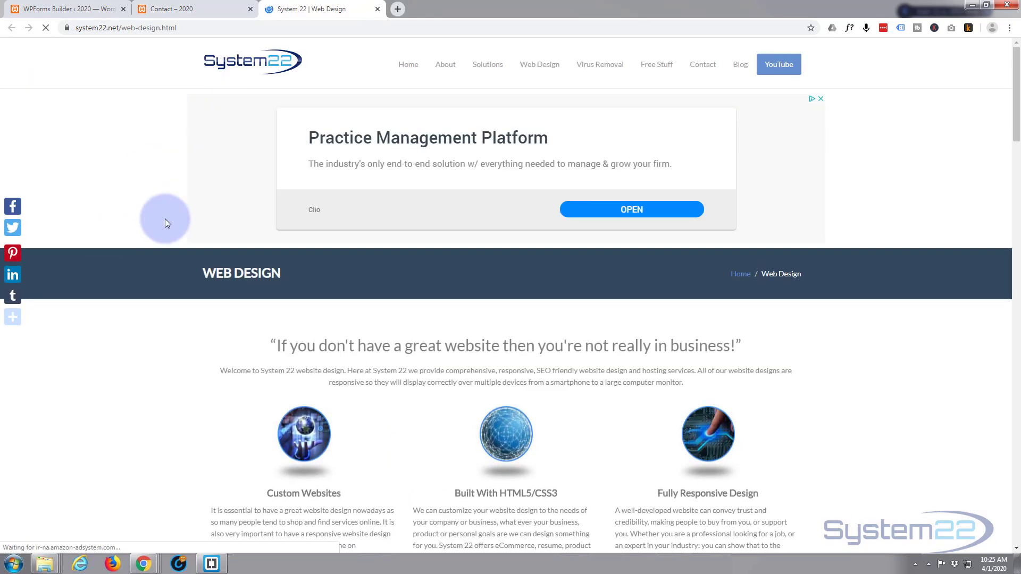
click(234, 9)
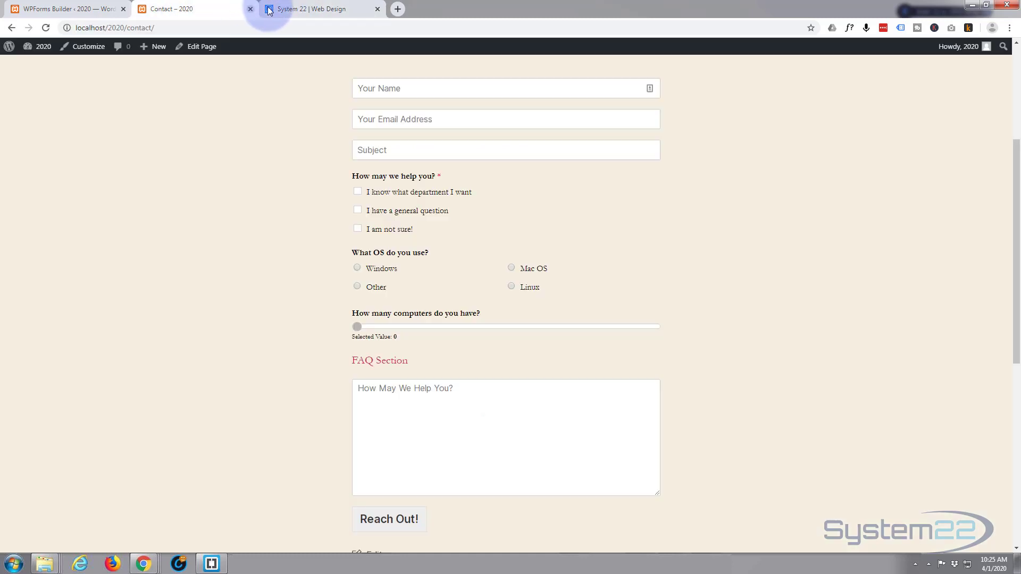
click(377, 9)
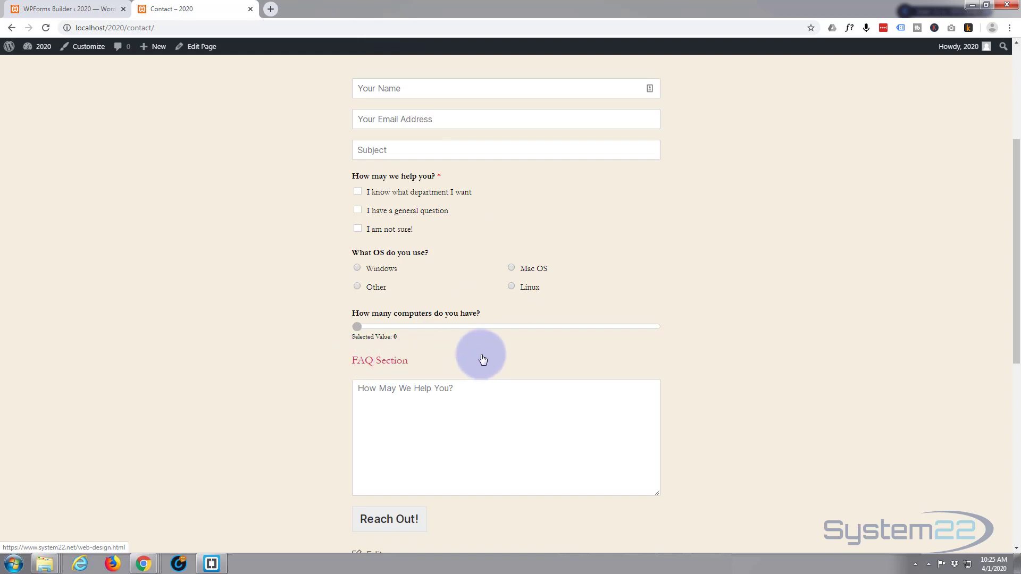
Add style="background:red;" to the FAQ Section <p> tag in the HTML block code
click(79, 4)
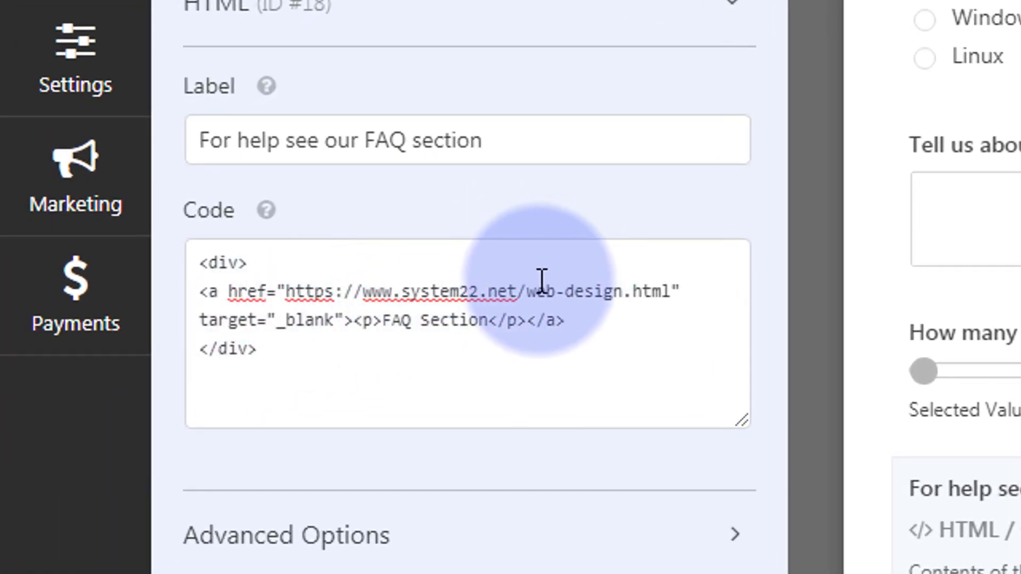
click(373, 326)
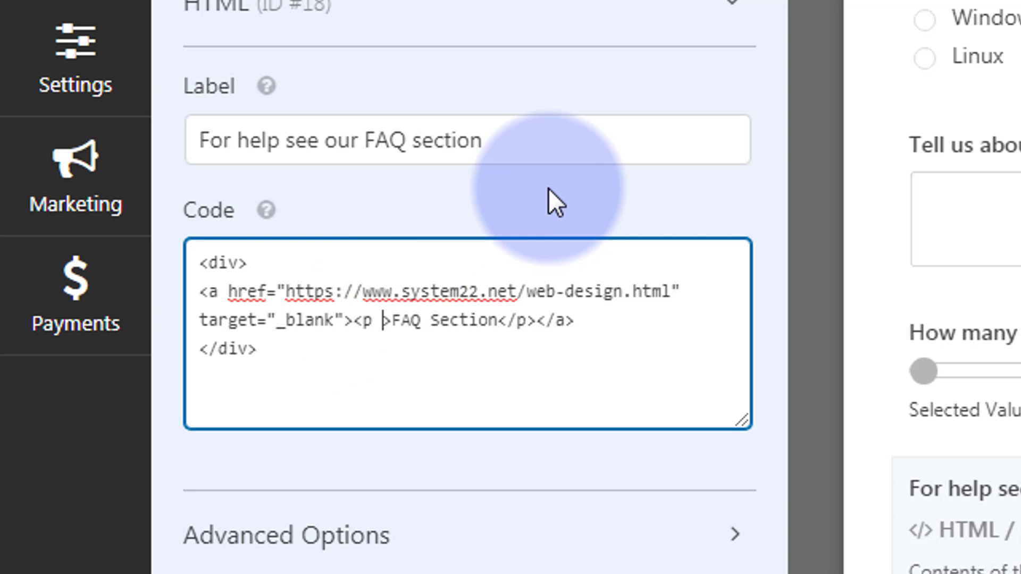
text(styl)
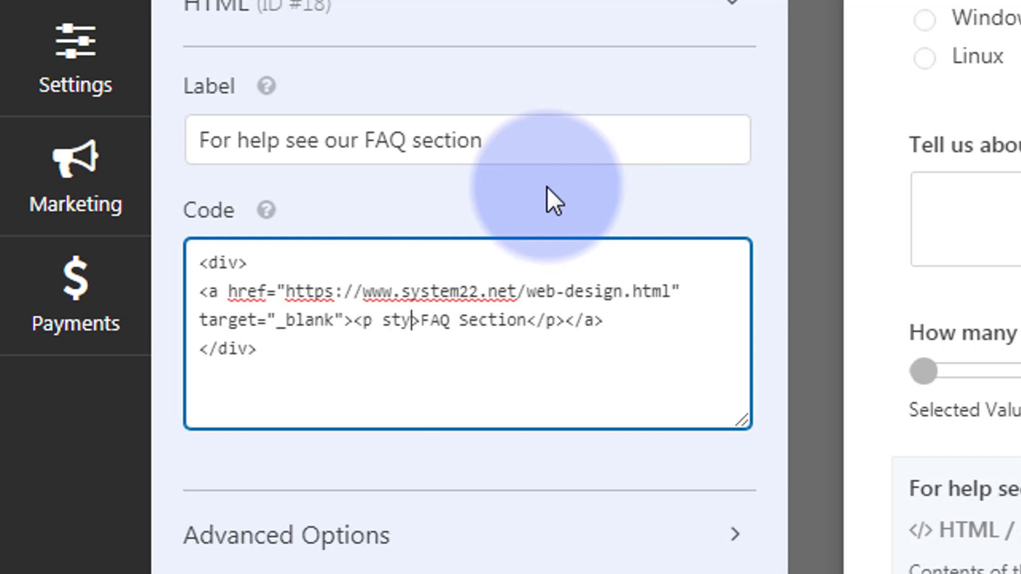
text(e=)
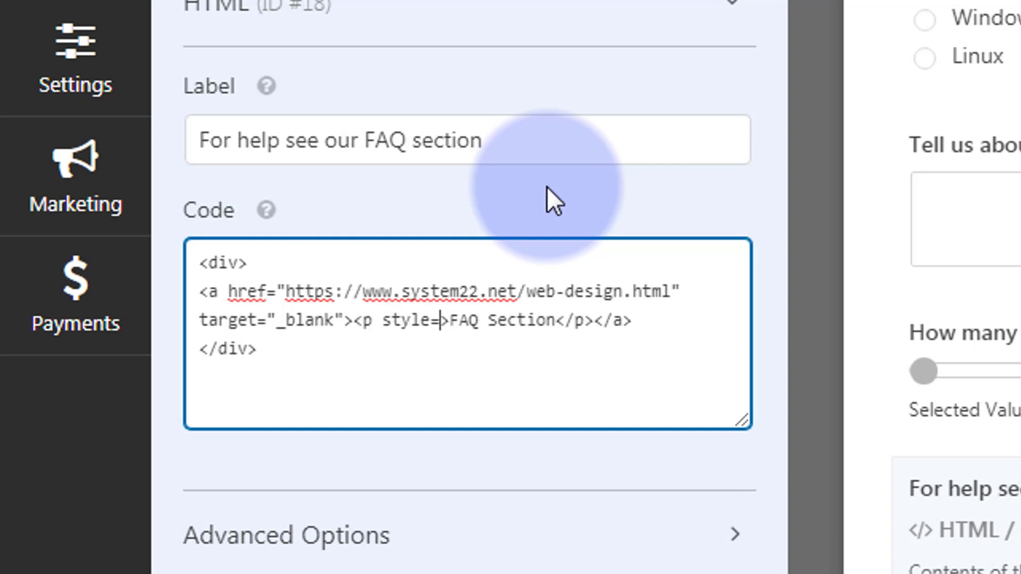
text("")
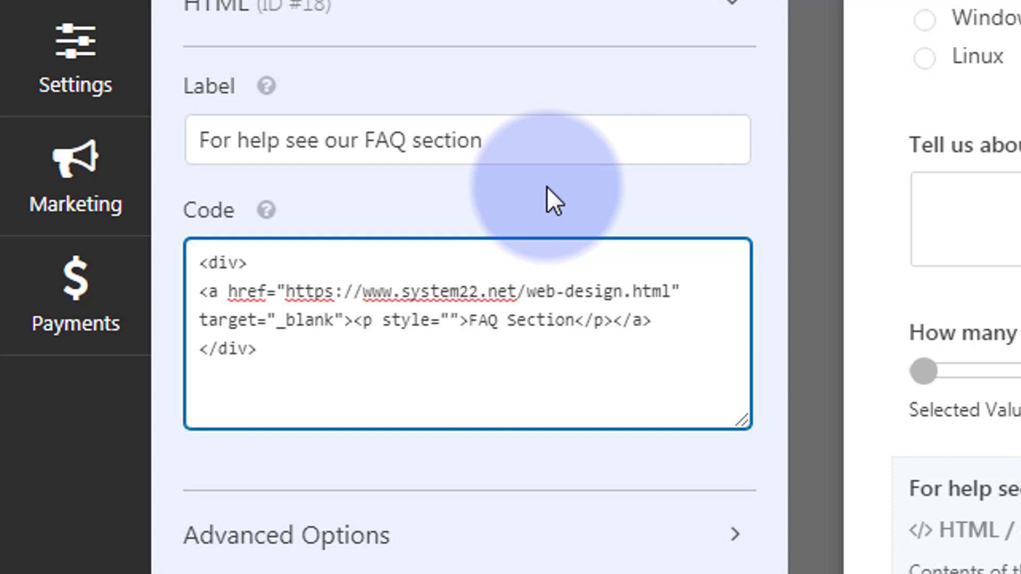
key(Left)
text(back)
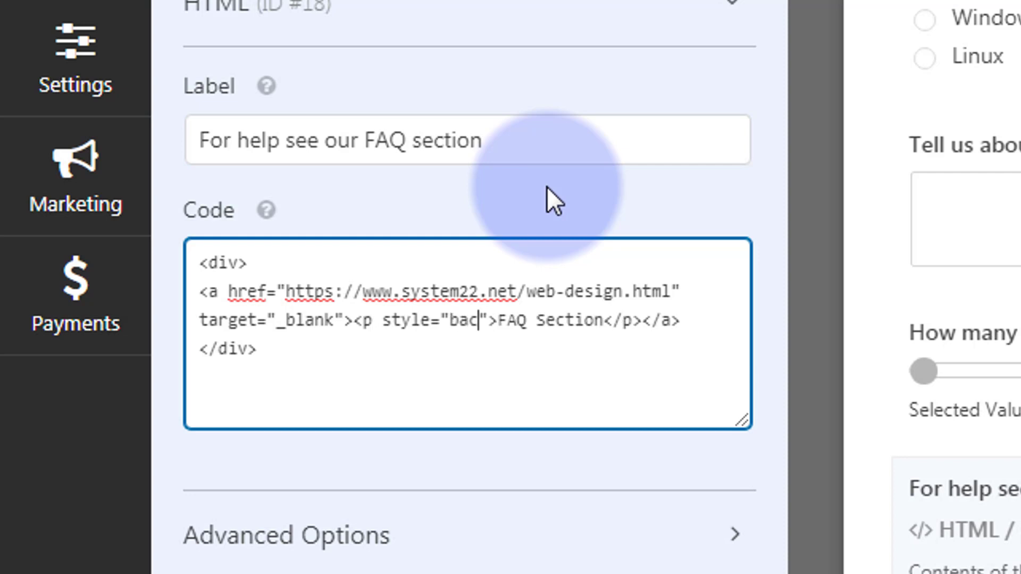
text(ground)
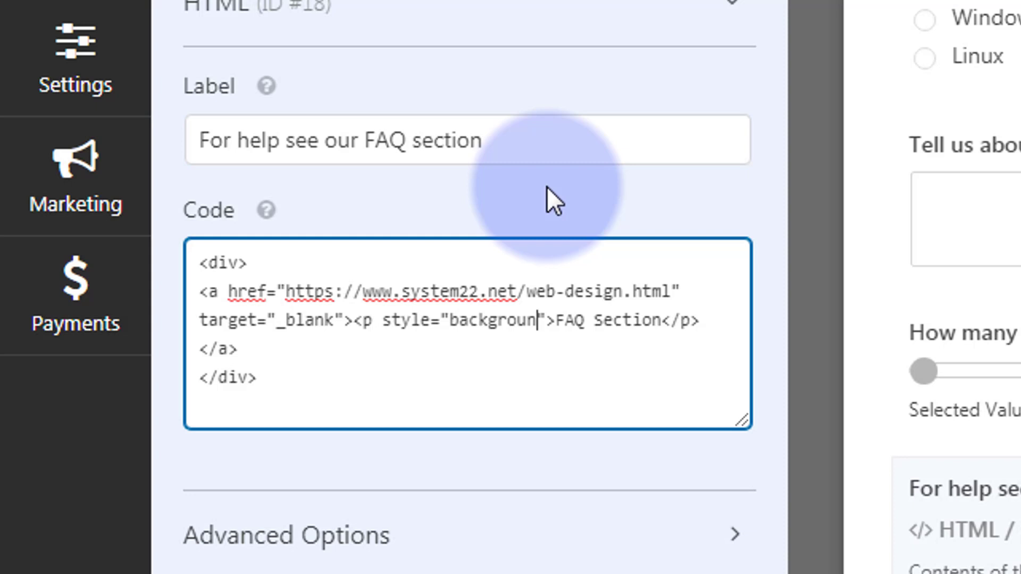
text(:r)
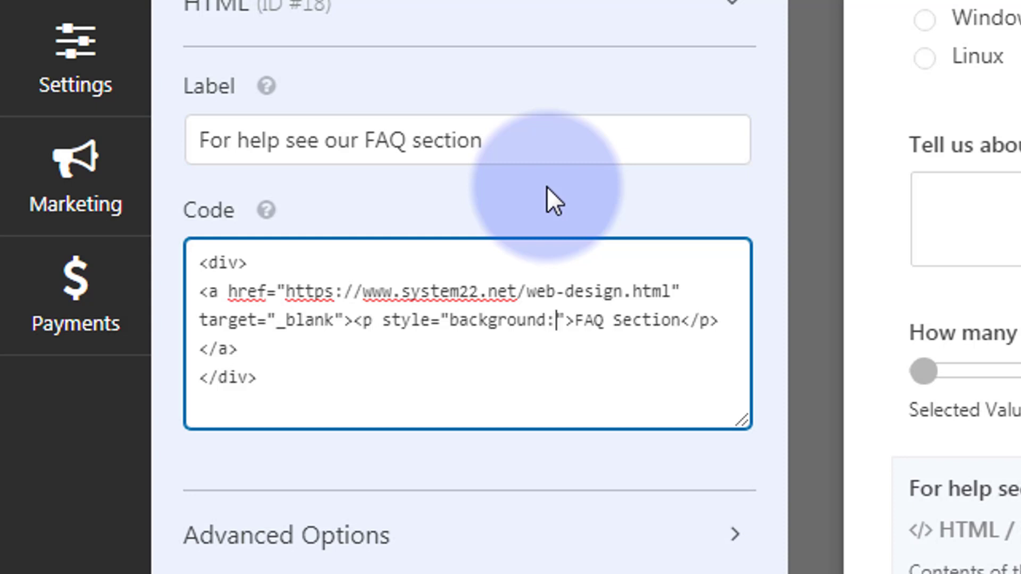
text(ed;)
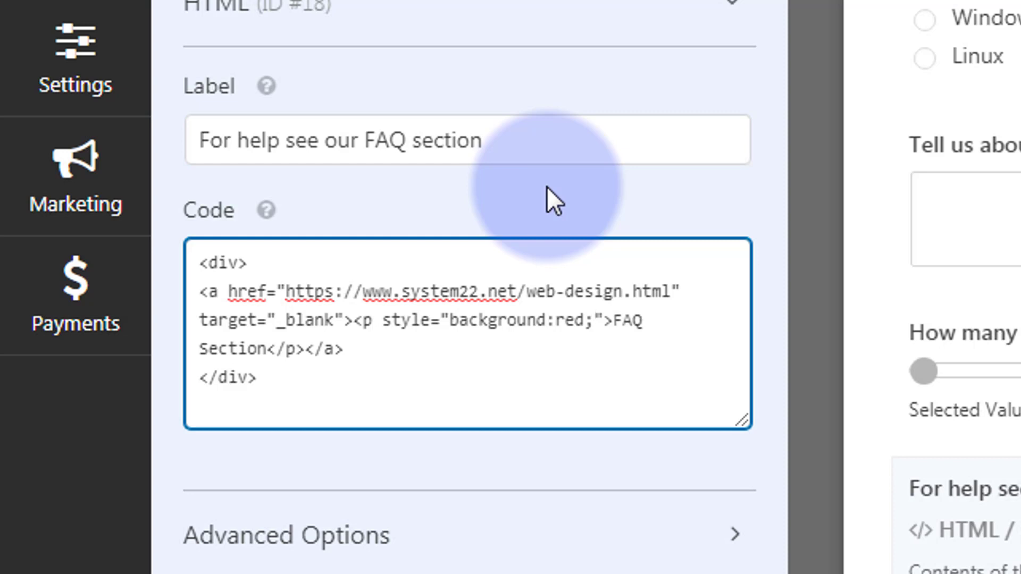
Extend the paragraph style with color:#fff; and padding:15px 25px
text(color)
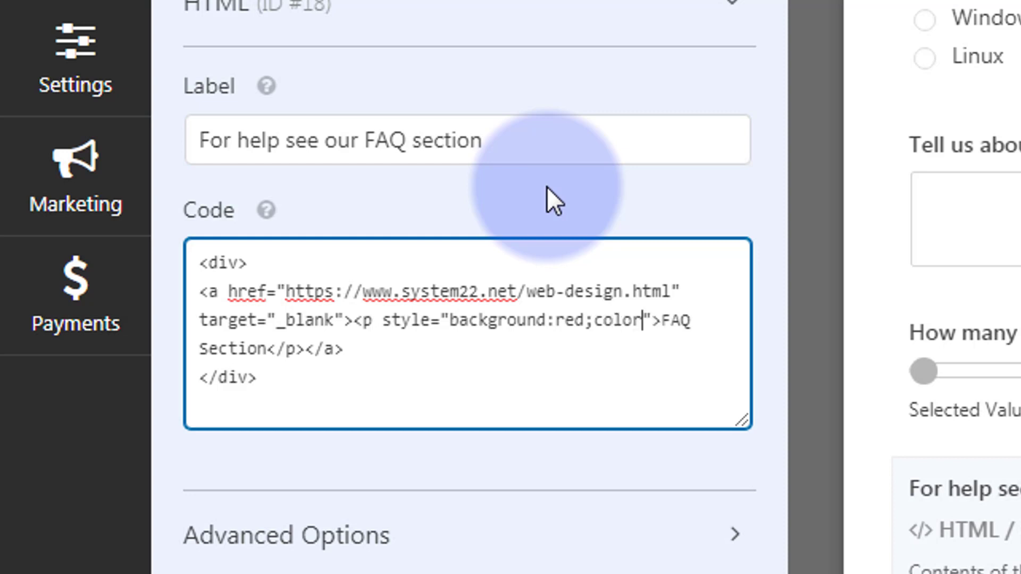
text(:#)
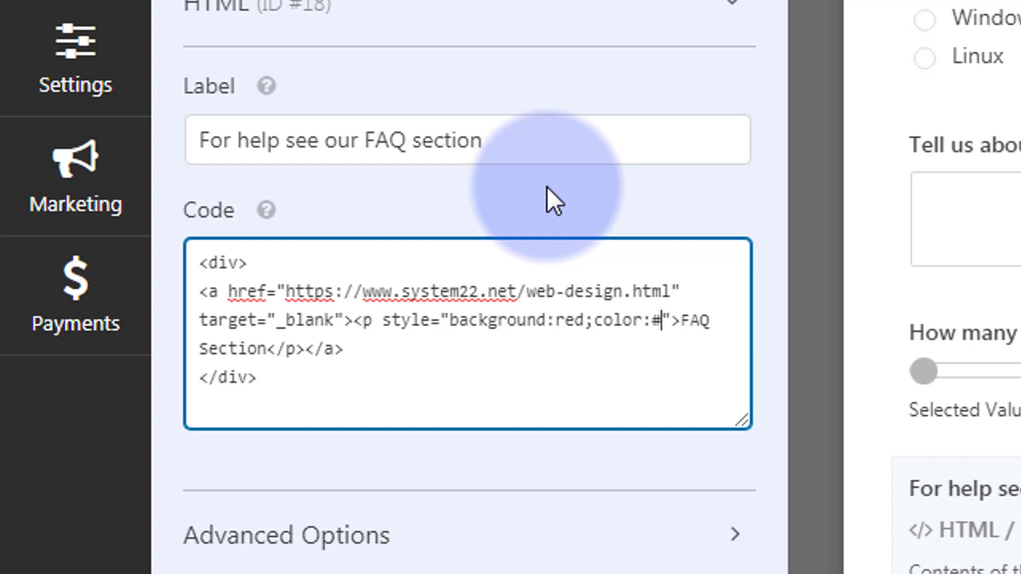
text(fff)
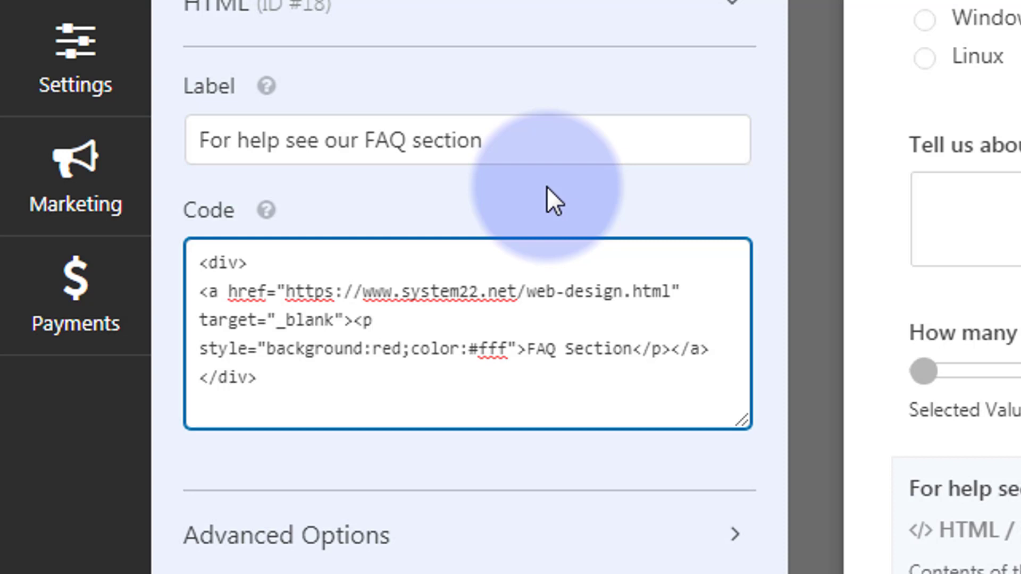
text(;)
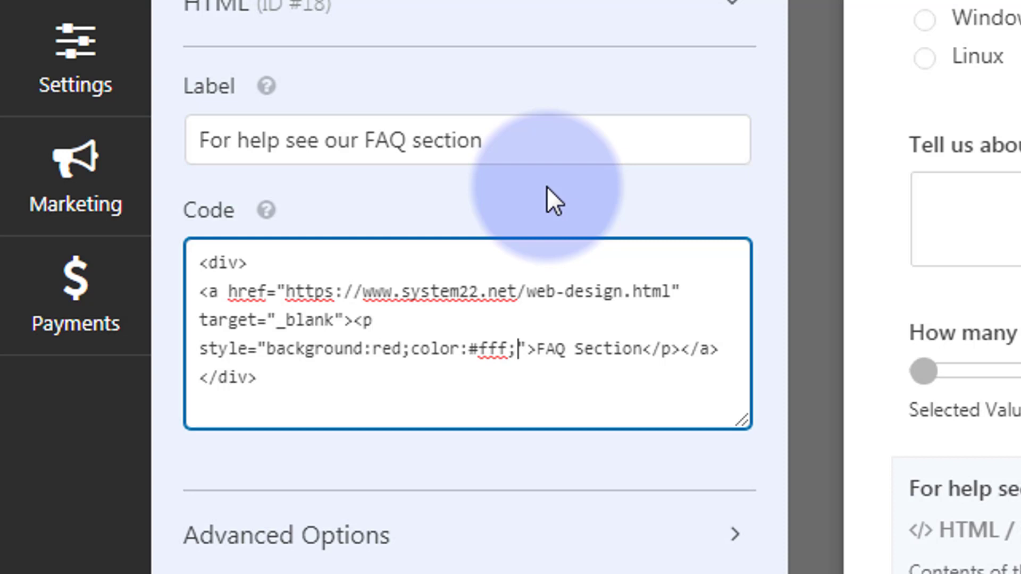
text(padding)
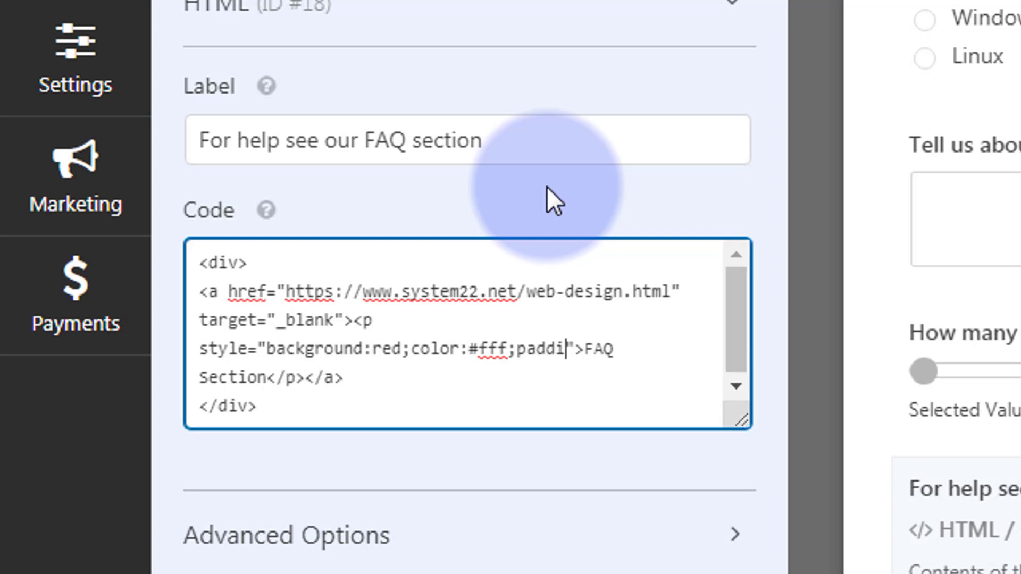
text(:)
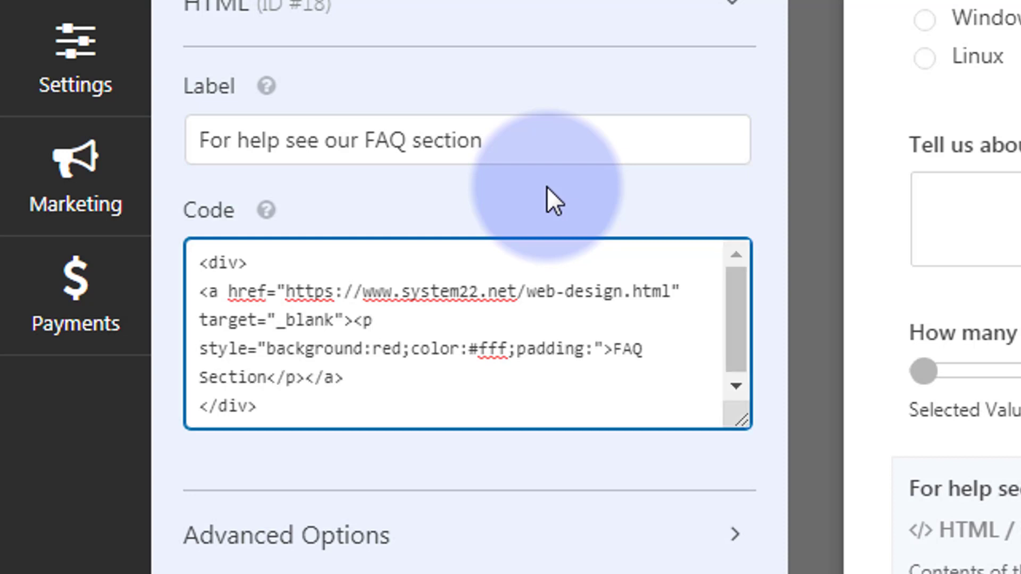
text(15)
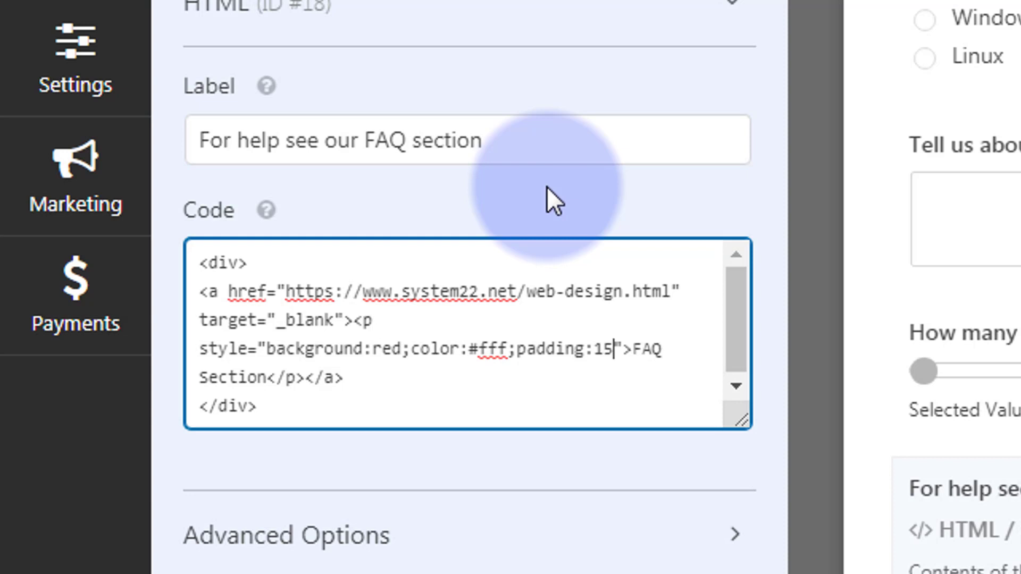
text(px 2)
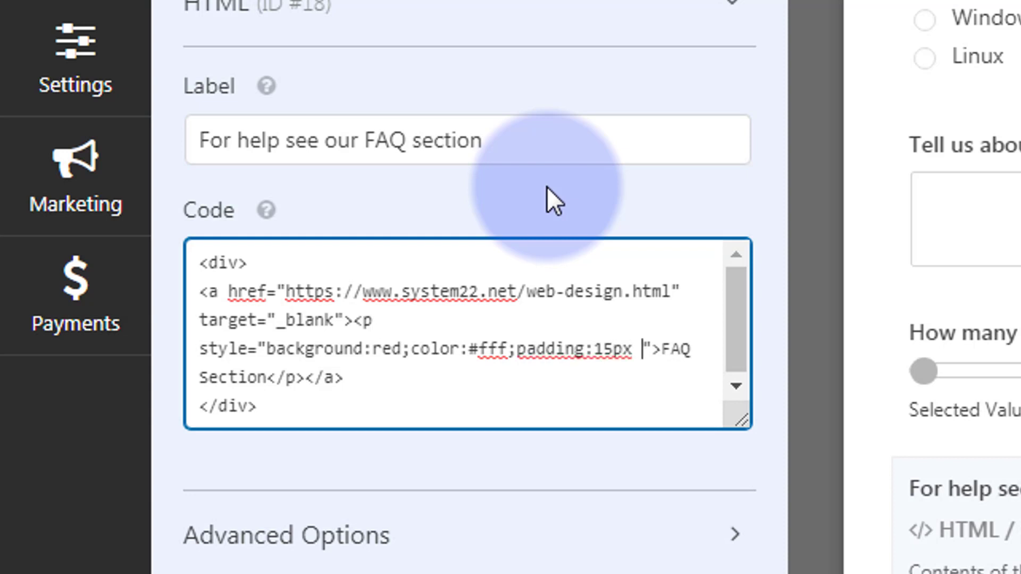
text(5px)
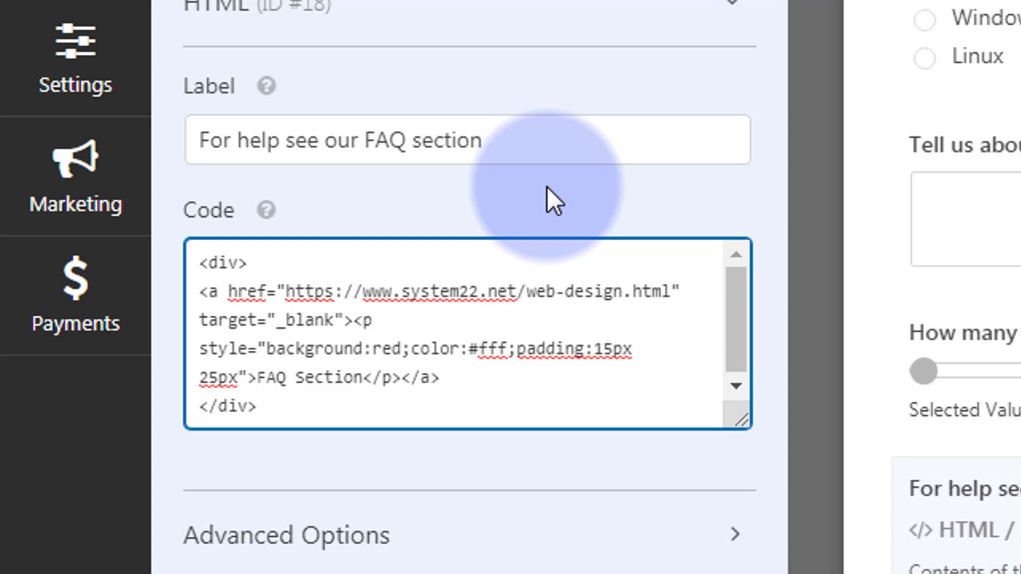
Add text-align:center and text-transform:uppercase to the paragraph style, save, and view the Contact page
text(;)
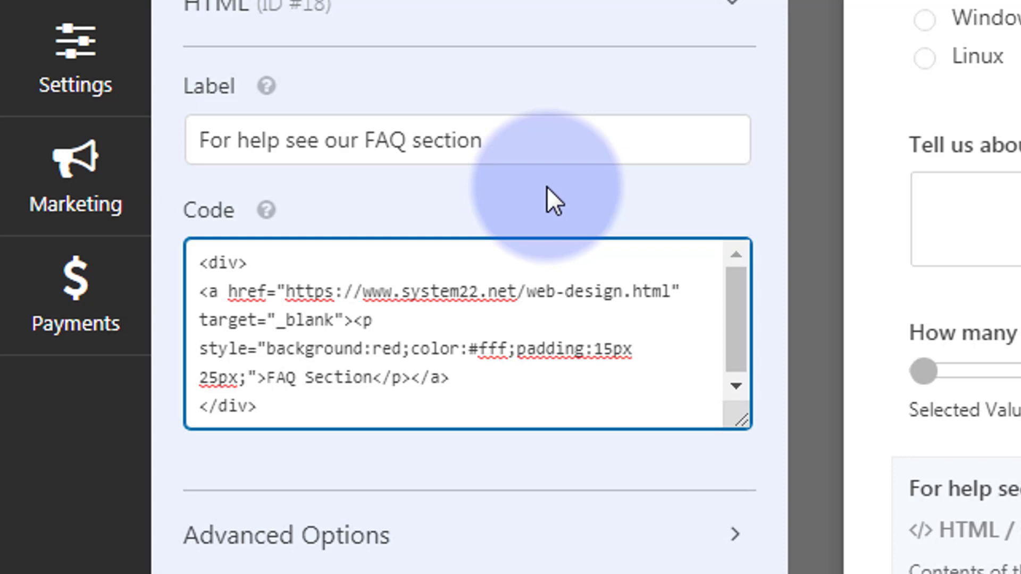
text(text-)
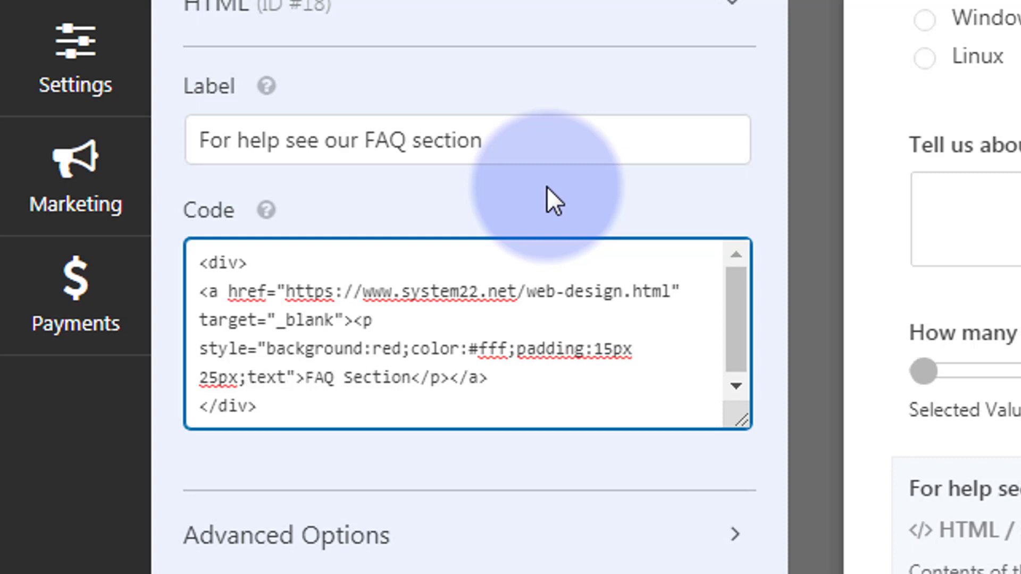
text(align:)
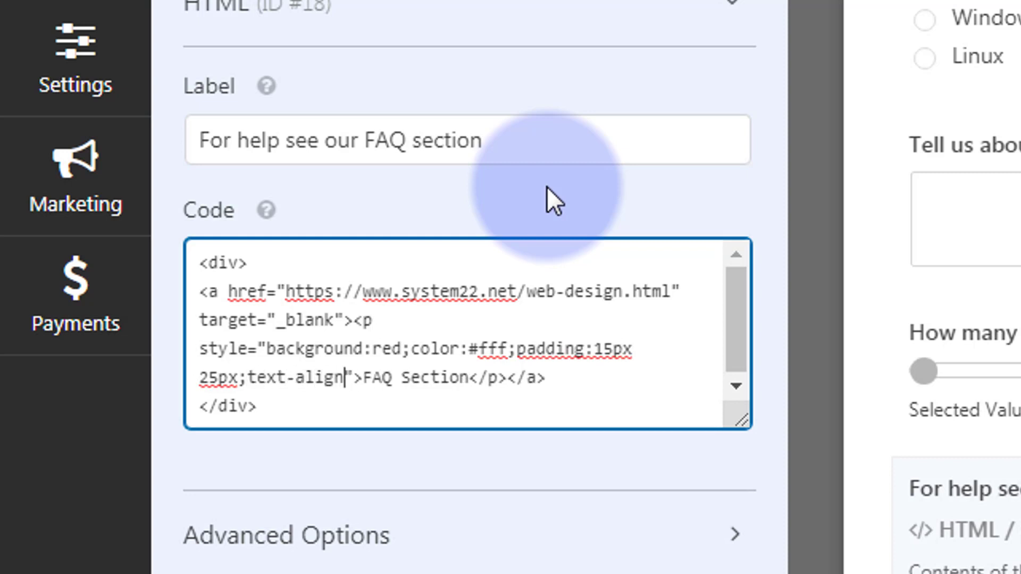
text(center)
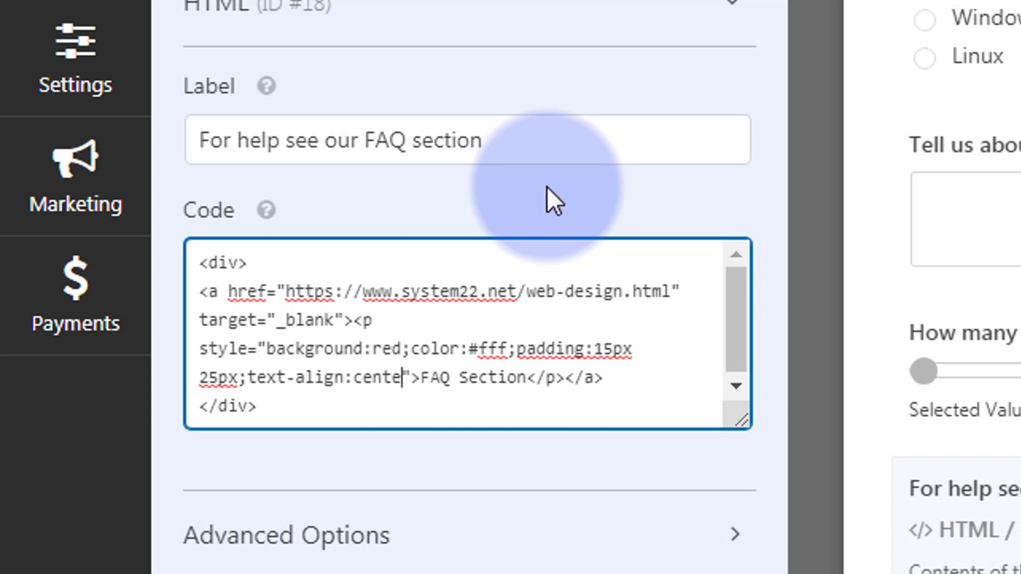
text(;)
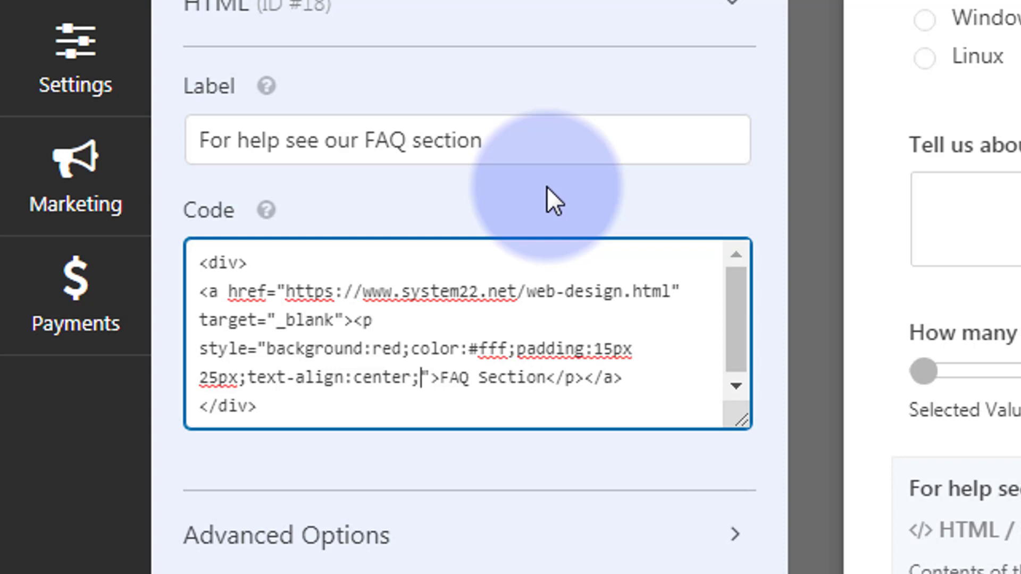
text(text)
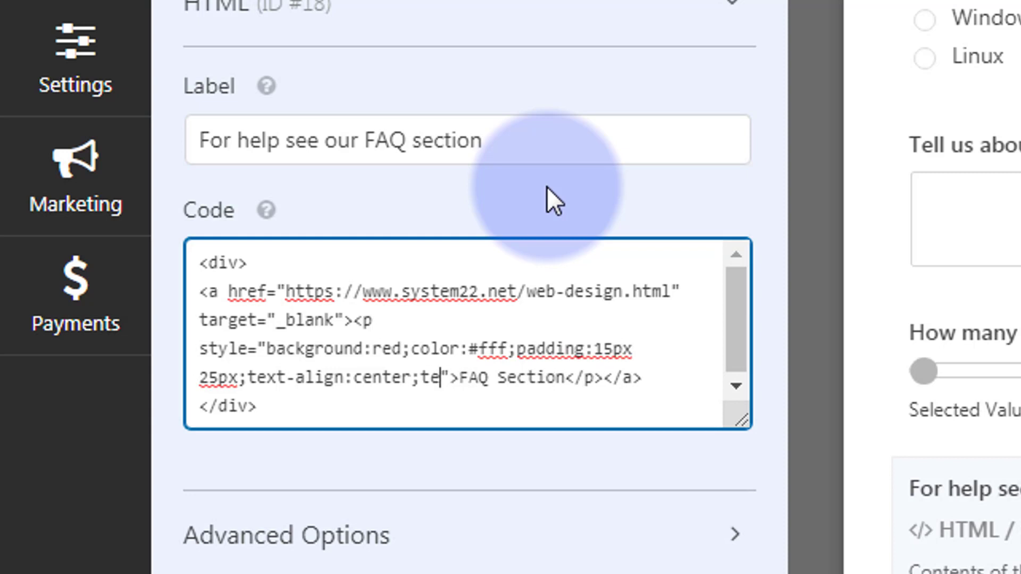
text(-trans)
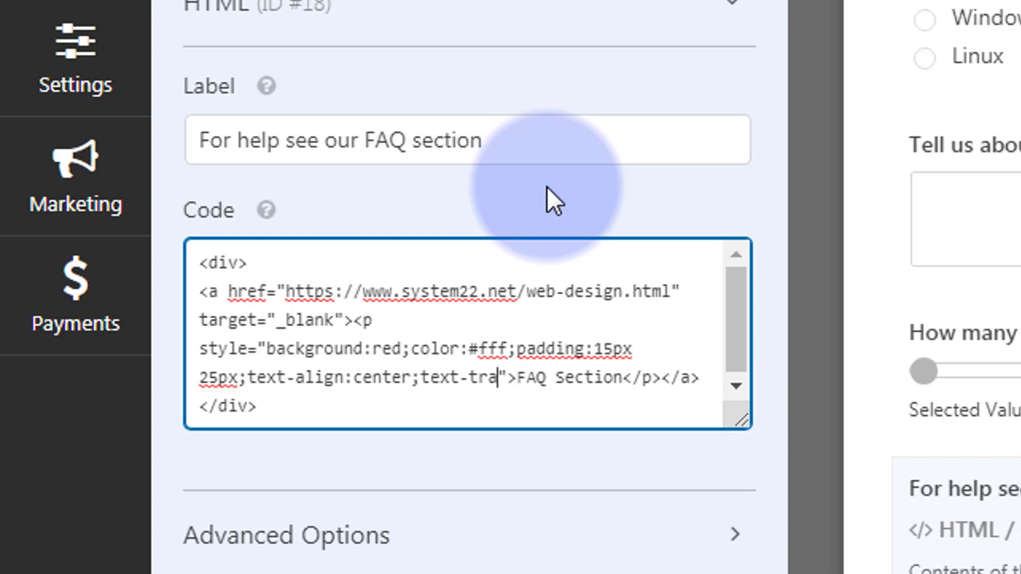
text(form)
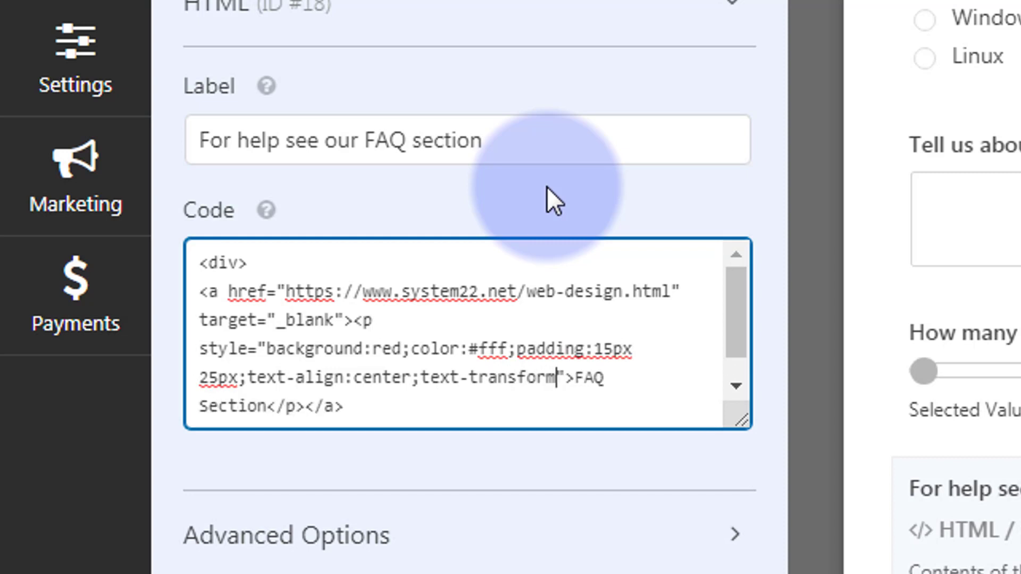
text(:uppe)
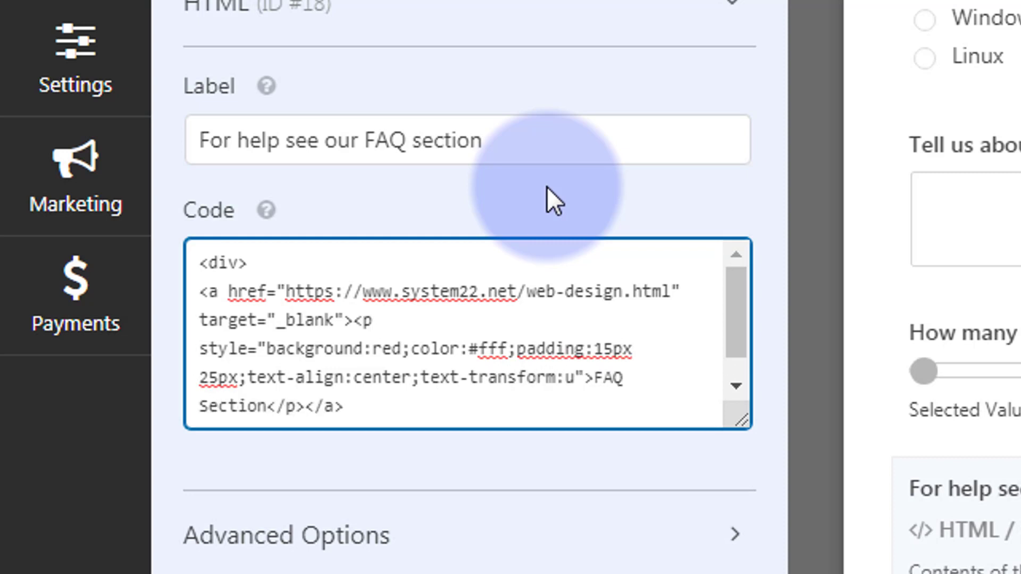
text(rcase)
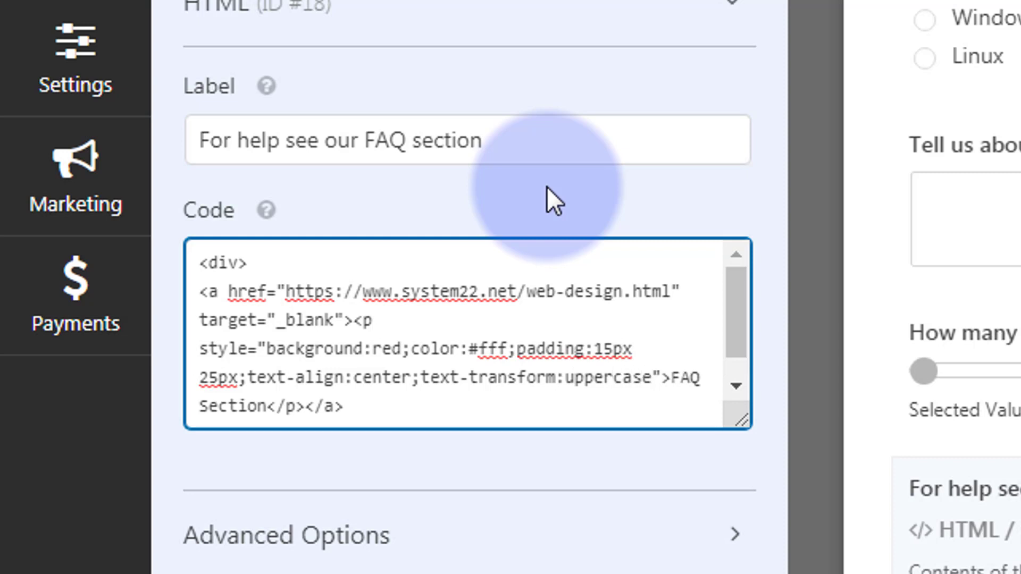
text(;)
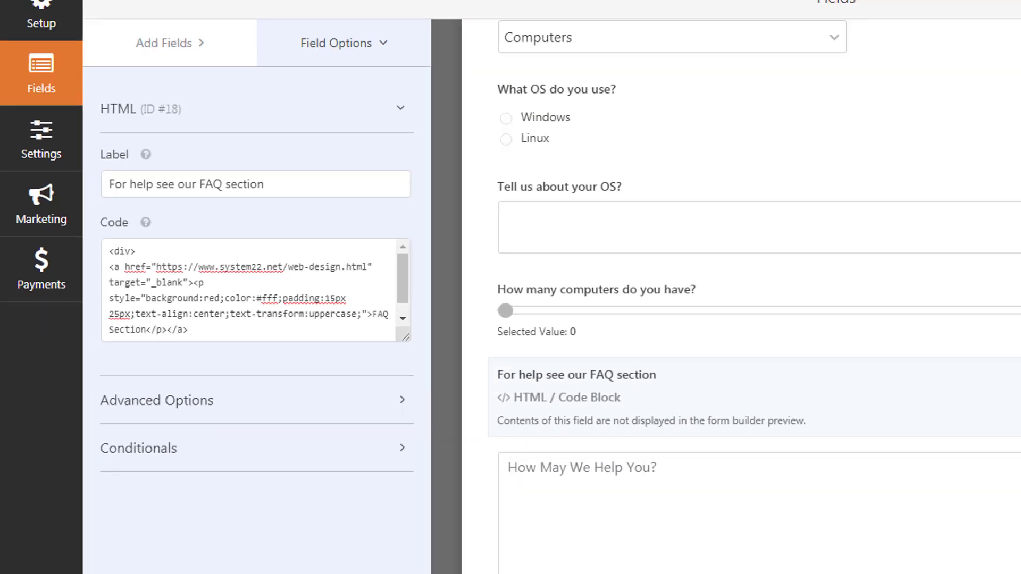
click(957, 59)
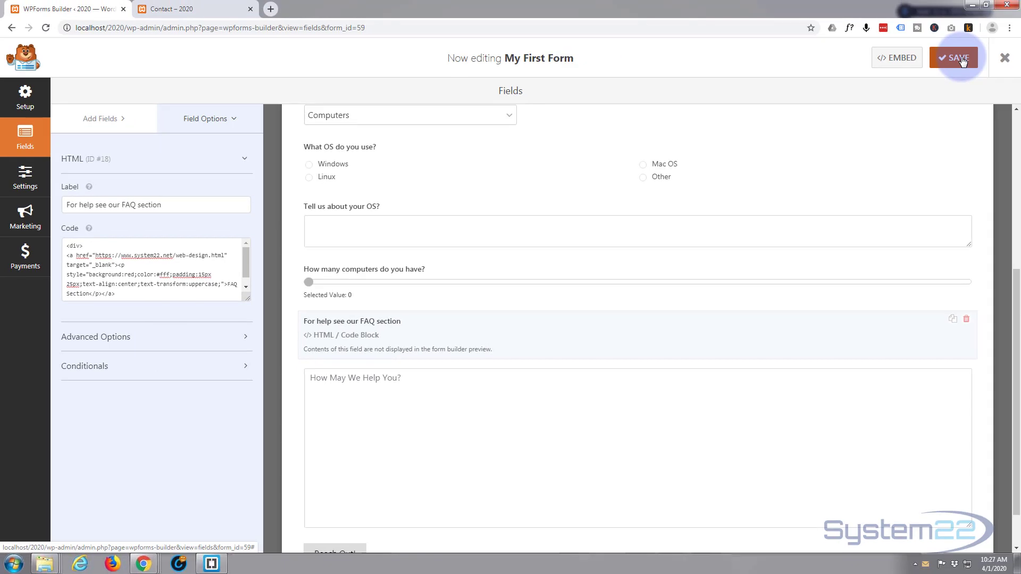
click(206, 9)
Reload the Contact page, click the red FAQ SECTION button, and close the web-design page it opens
click(46, 28)
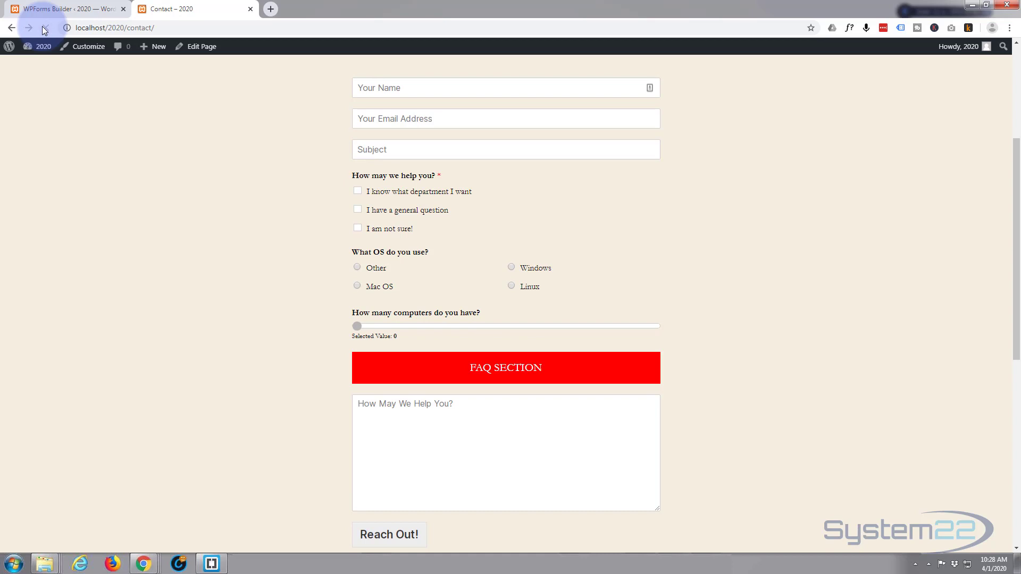
scroll(122, 259, down, 2)
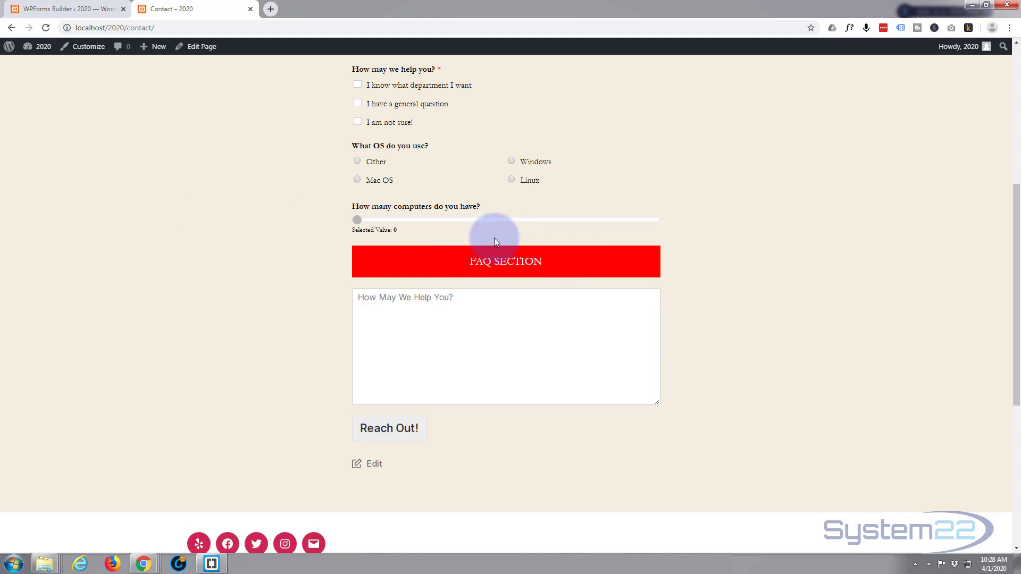
click(510, 266)
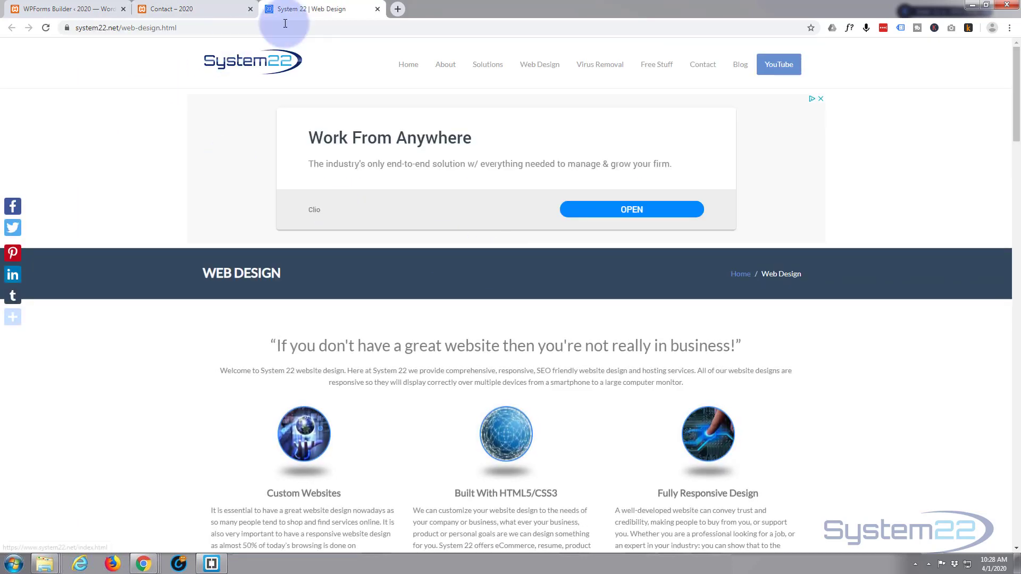
click(377, 9)
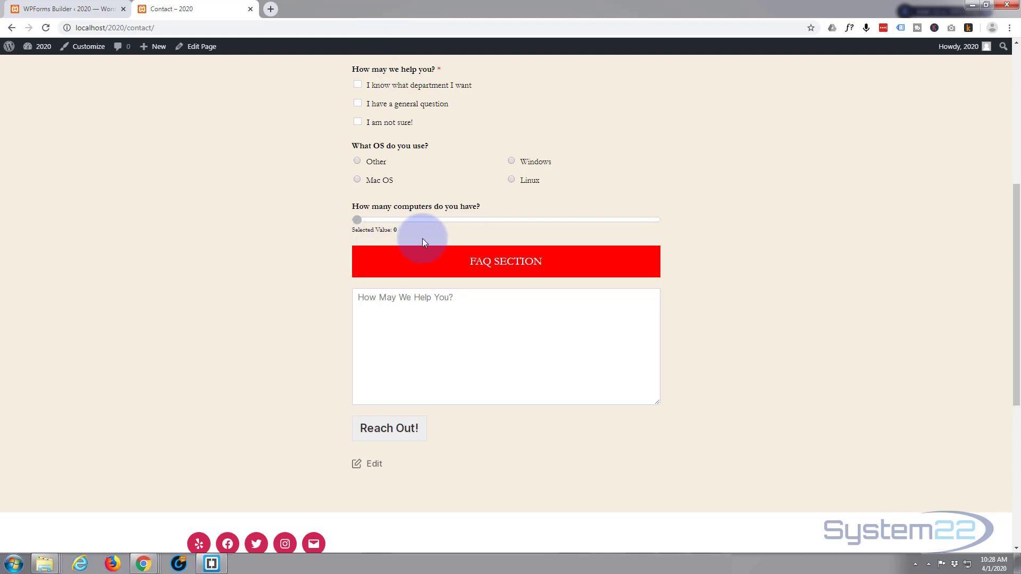
Expand the HTML field's Advanced Options, glance at Conditionals, and click into the empty CSS Classes box
click(66, 9)
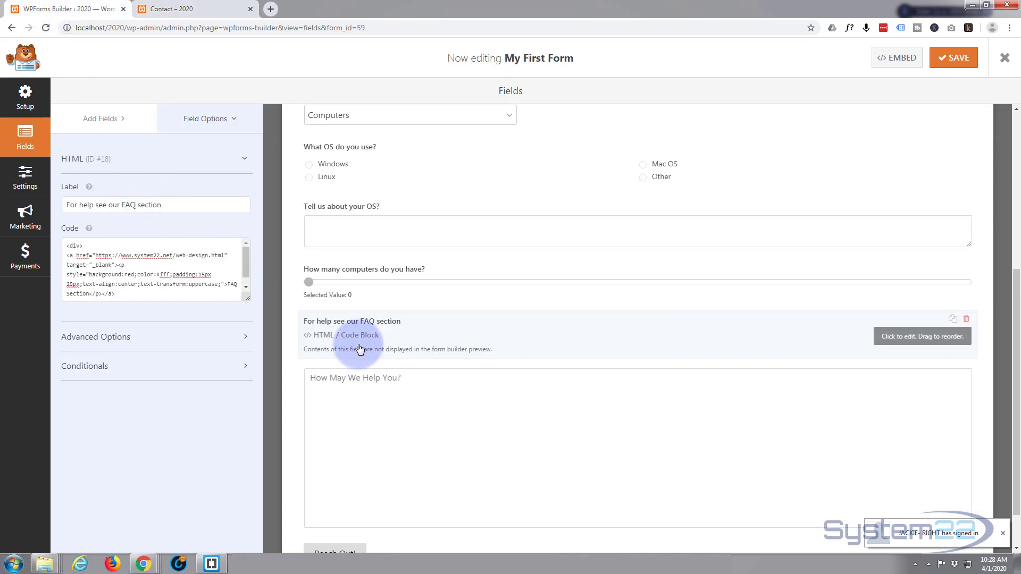
click(171, 337)
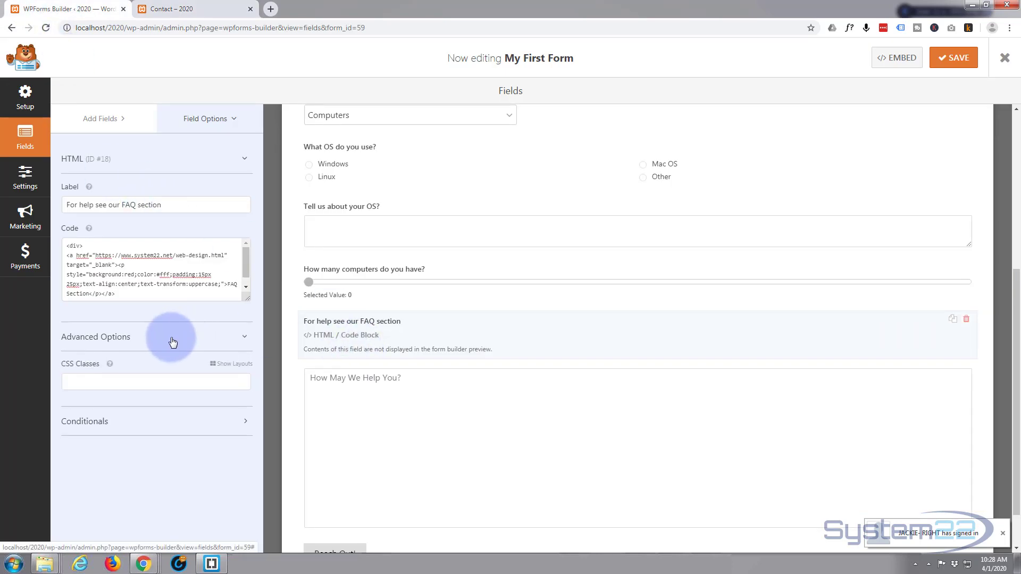
click(151, 428)
click(151, 429)
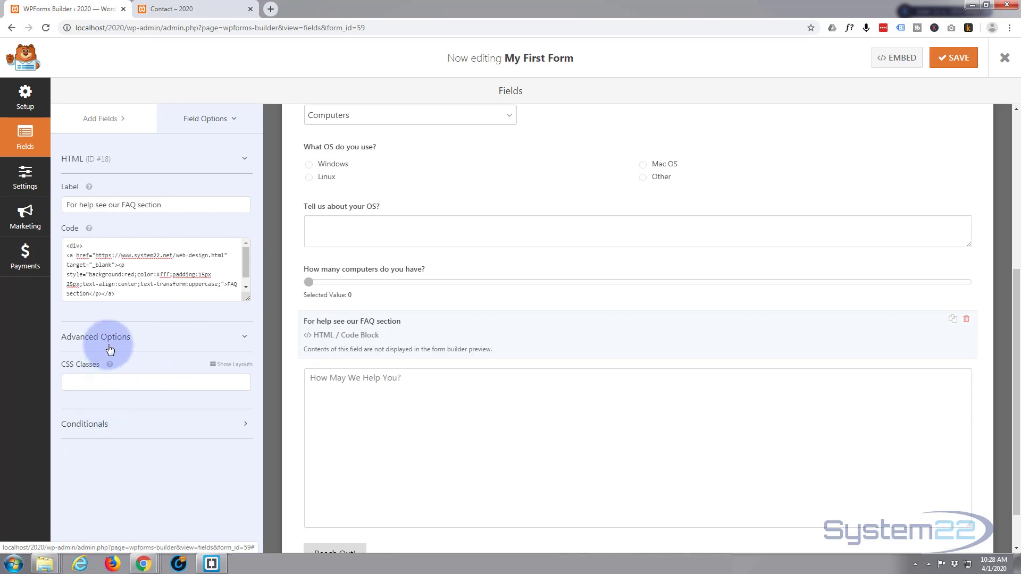
click(154, 369)
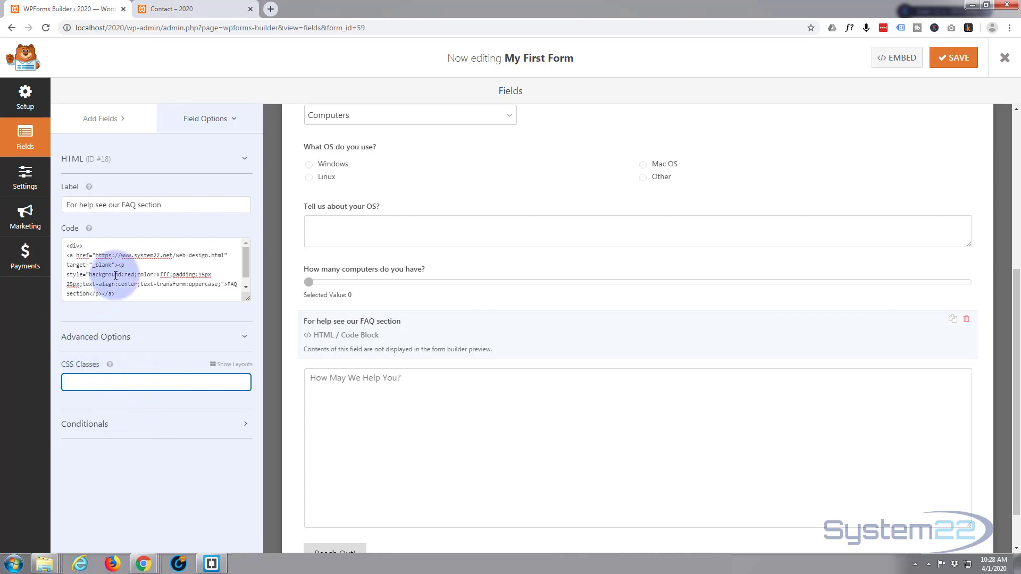
click(212, 8)
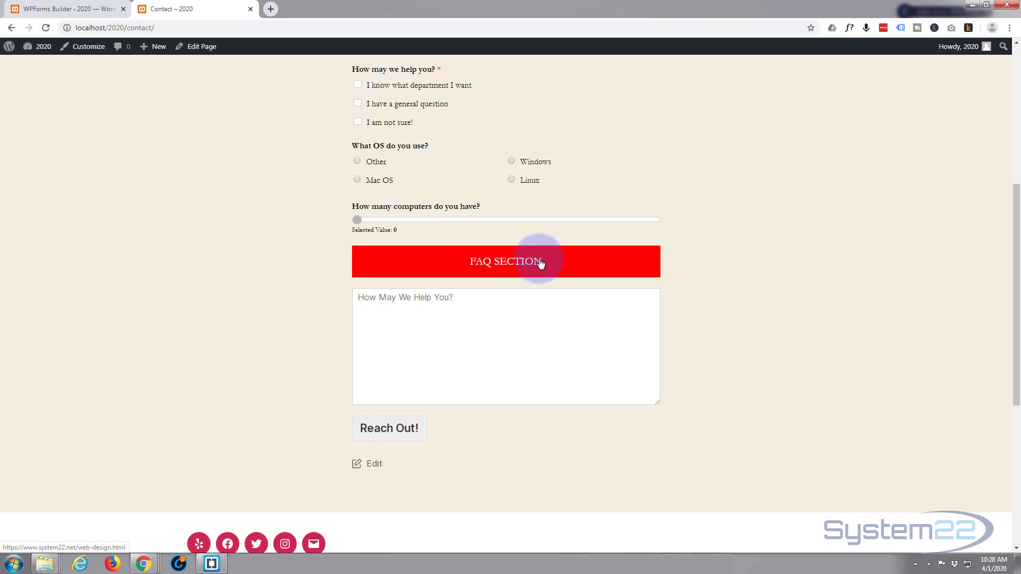
Add an empty <h5></h5> heading on a new line after the opening div in the Code box
click(80, 9)
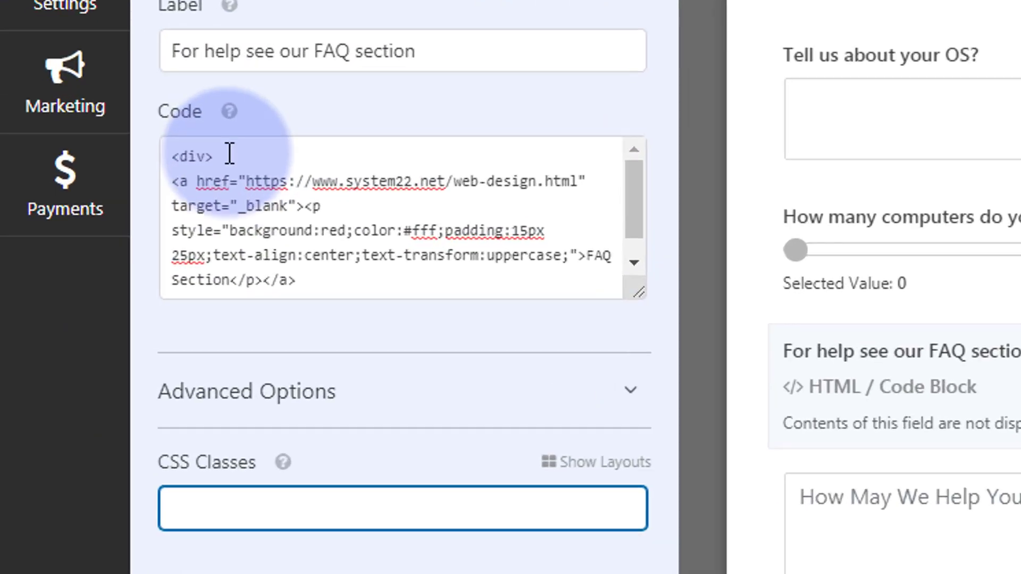
click(98, 244)
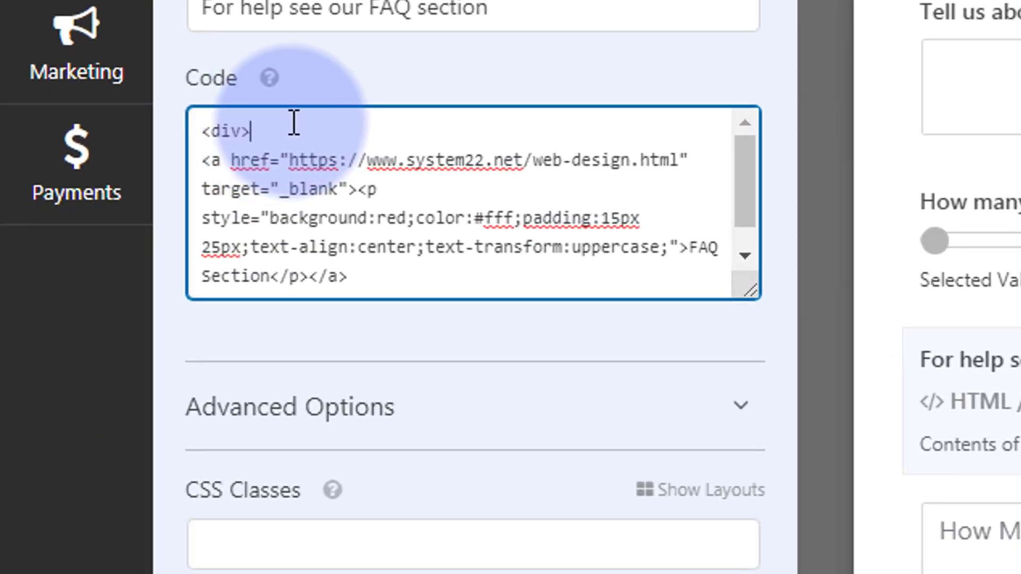
key(Return)
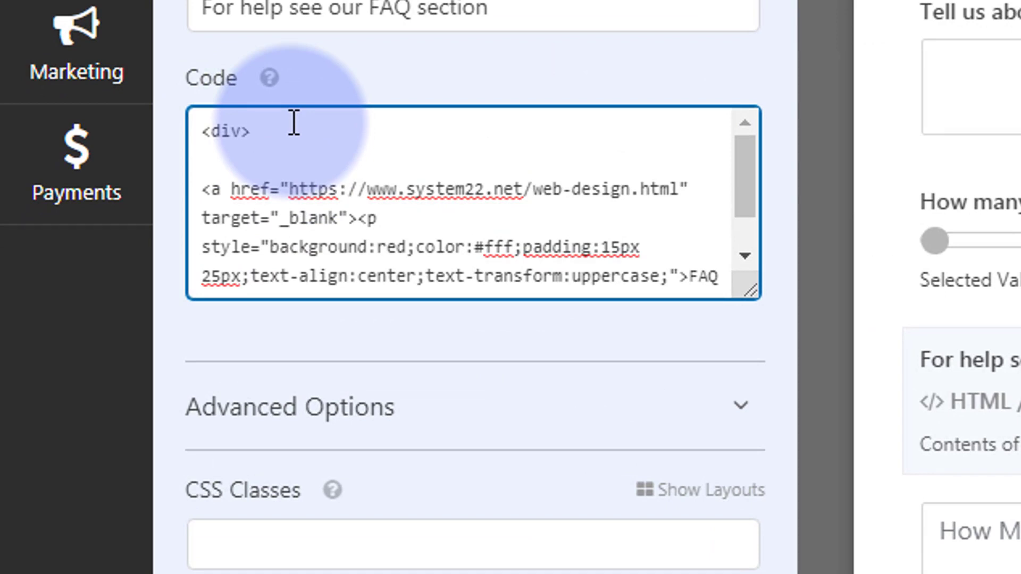
text(<h5)
text(></)
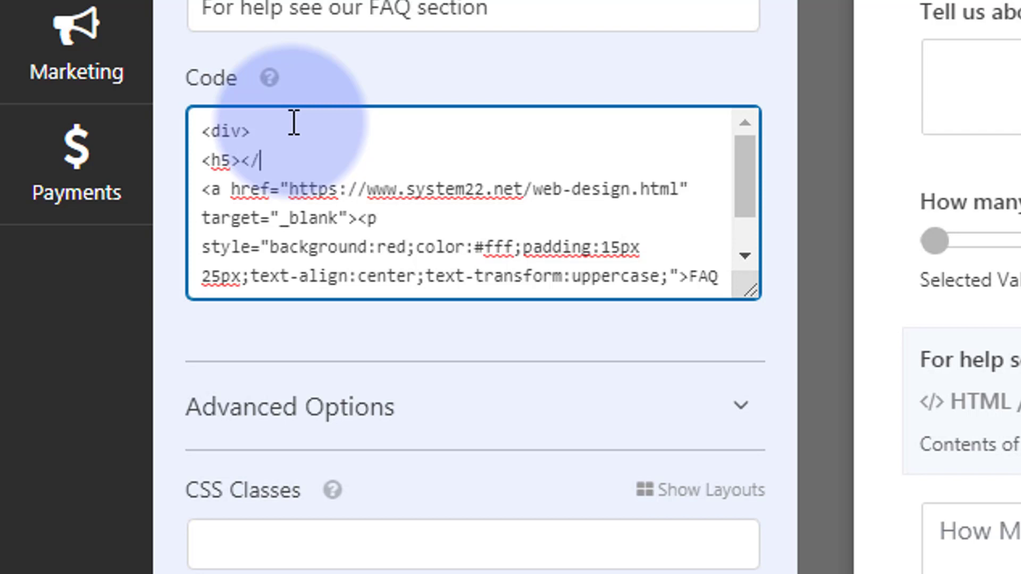
text(h5>)
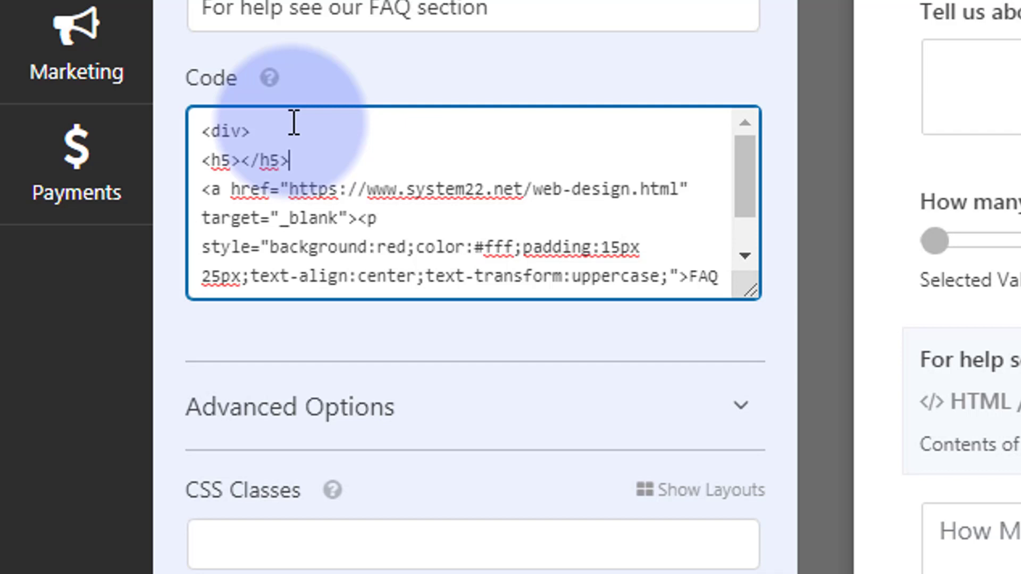
Copy the label text 'For help see our FAQ section' and paste it between the h5 tags
click(241, 161)
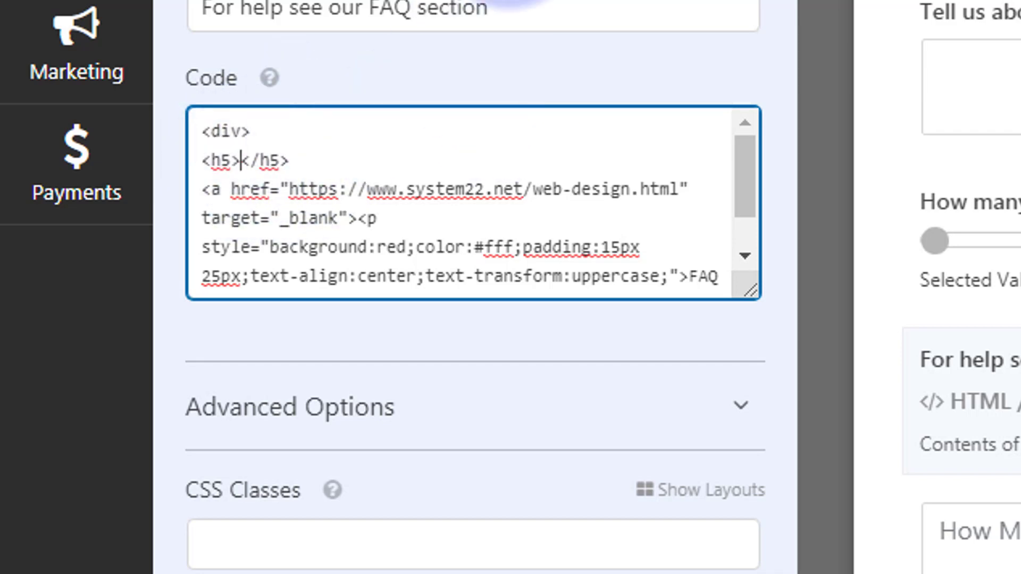
drag(501, 9, 126, 35)
key(ctrl+c)
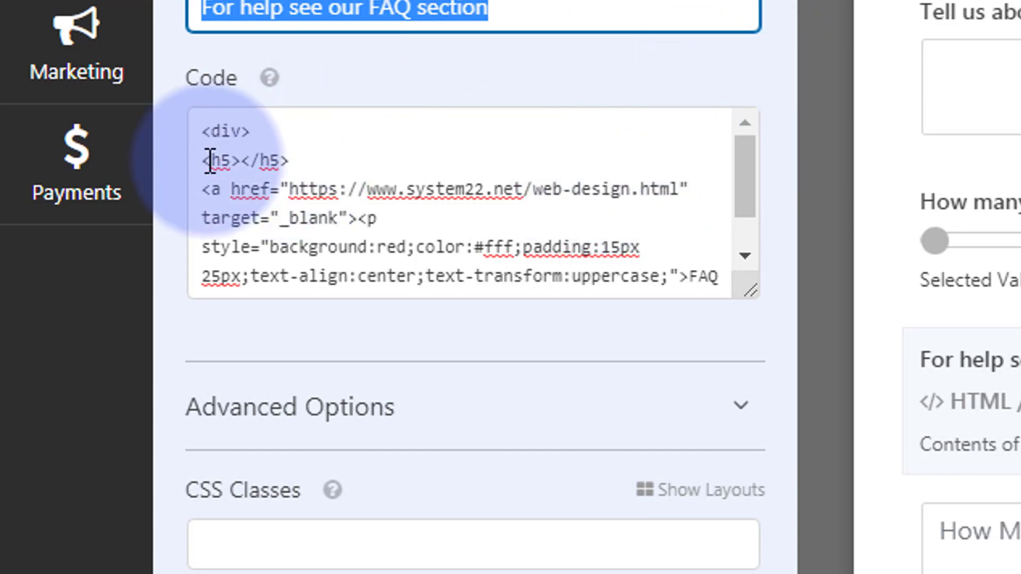
click(242, 160)
key(ctrl+v)
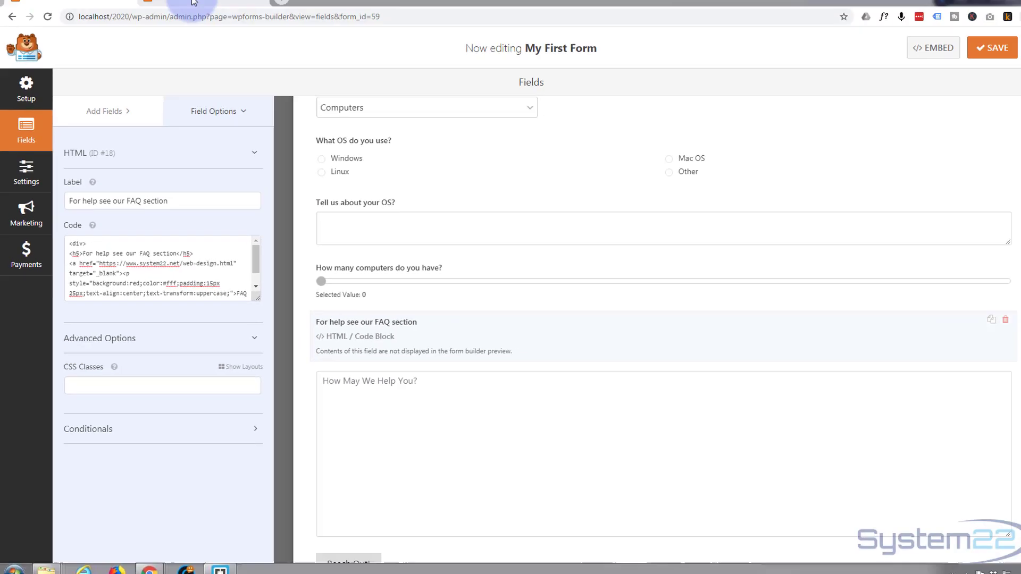
Reload the Contact – 2020 page to see the new FAQ heading above the button
click(187, 8)
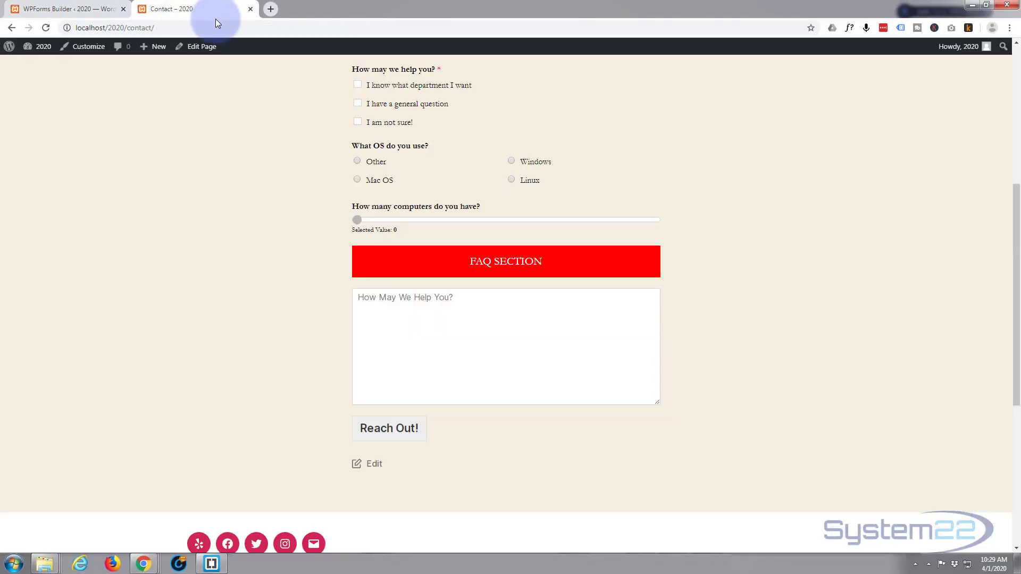
click(46, 28)
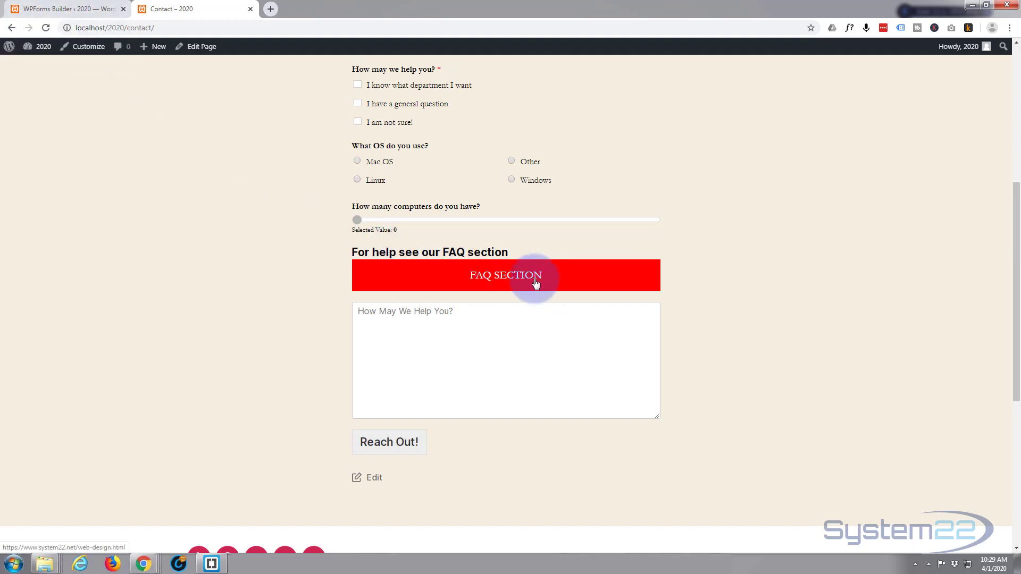
Add style="padding-bottom:20px;" to the opening h5 tag and save the form
click(118, 9)
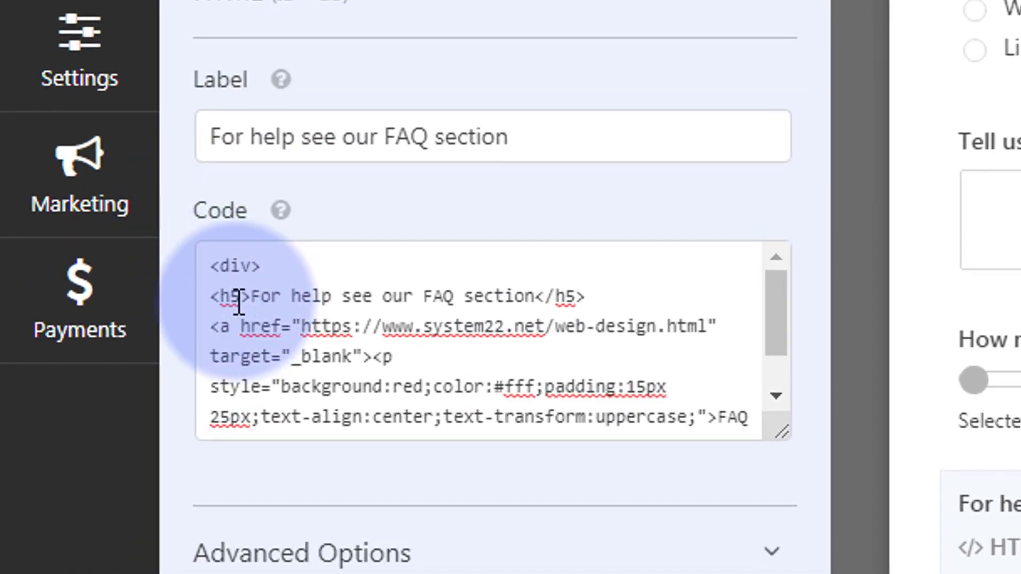
click(114, 265)
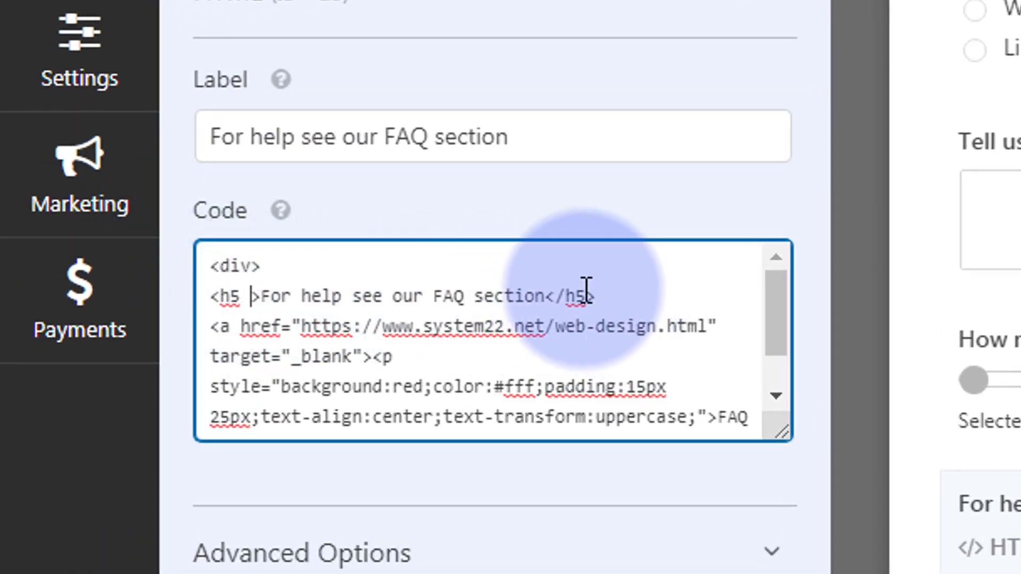
text(style)
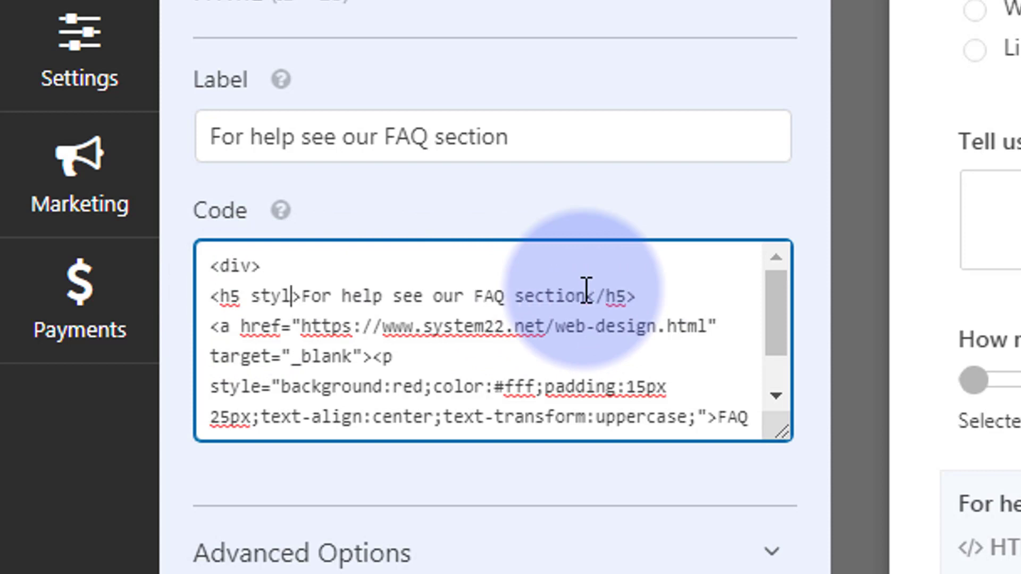
text(=)
text("")
key(Left)
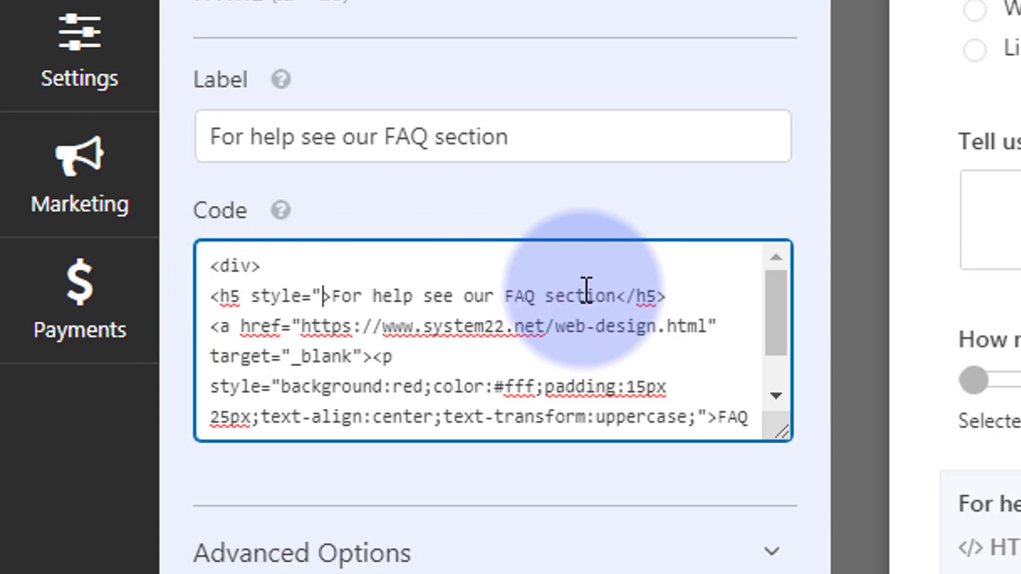
text(")
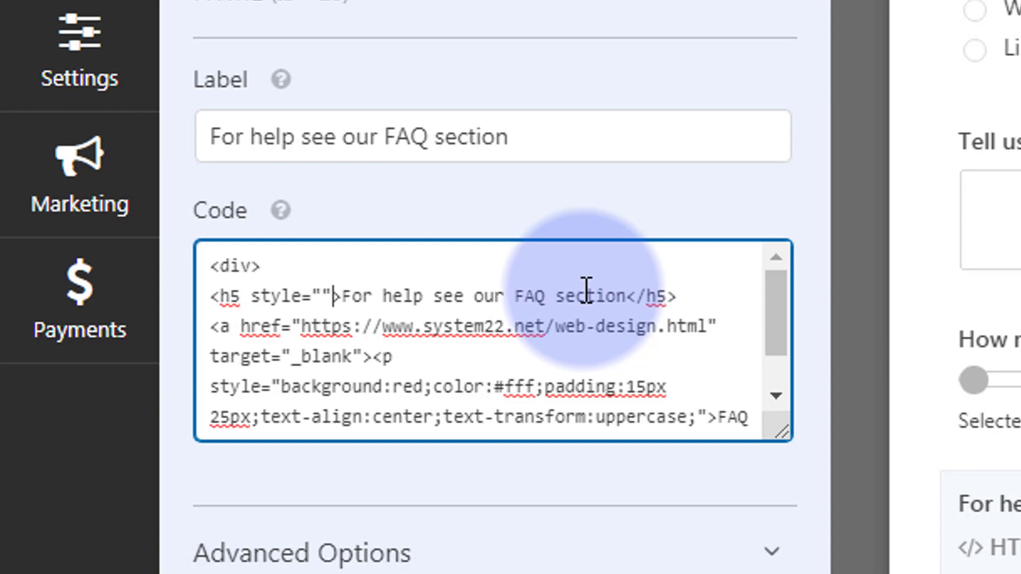
key(Left)
text(paddin)
text(g-bot)
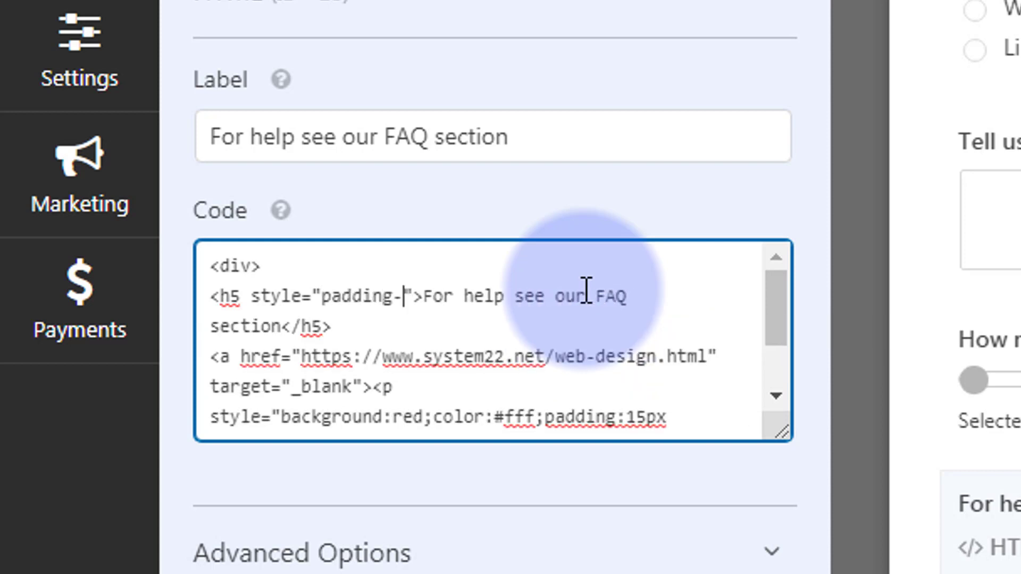
text(tom)
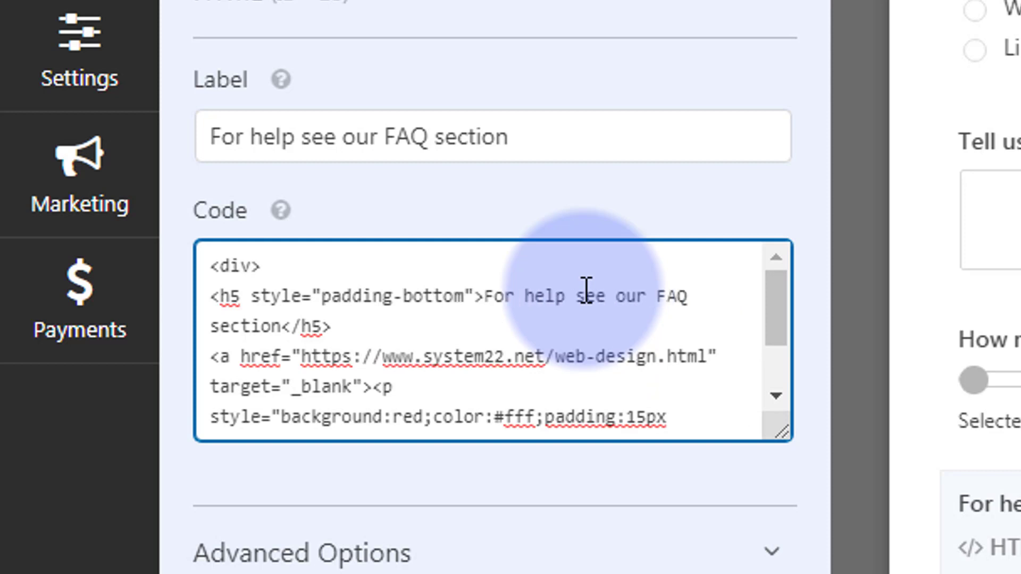
text(:20px)
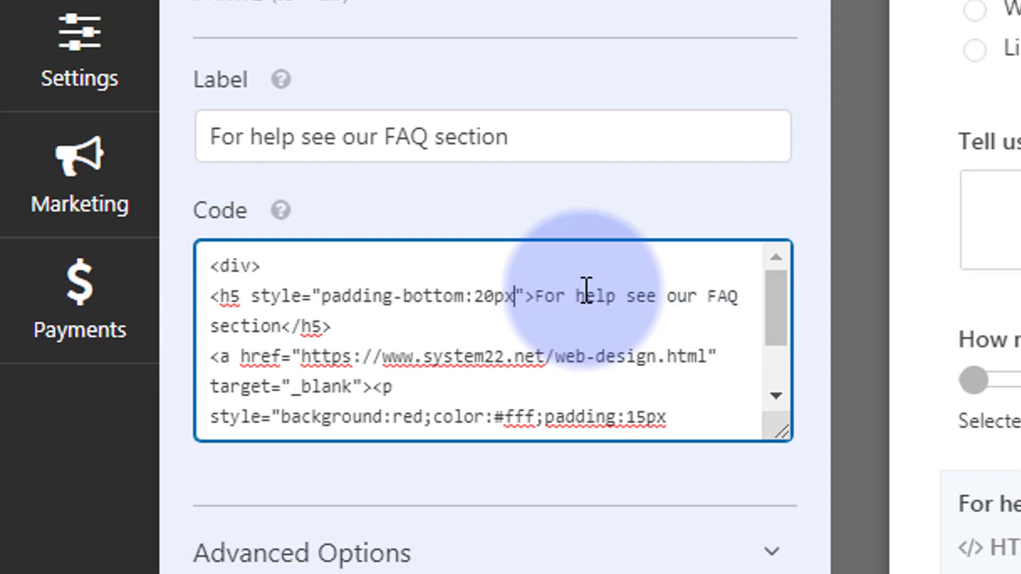
text(;)
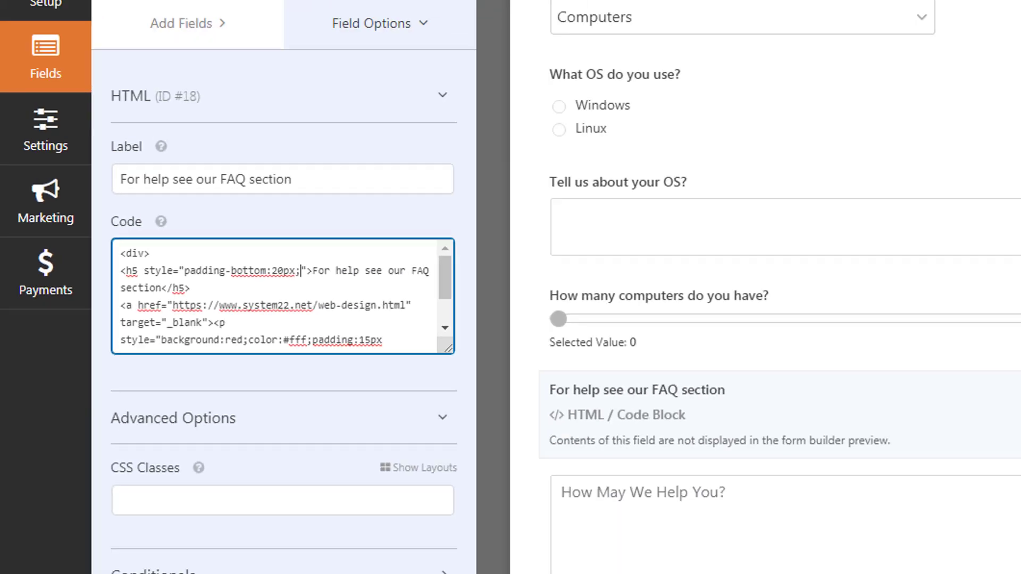
click(957, 60)
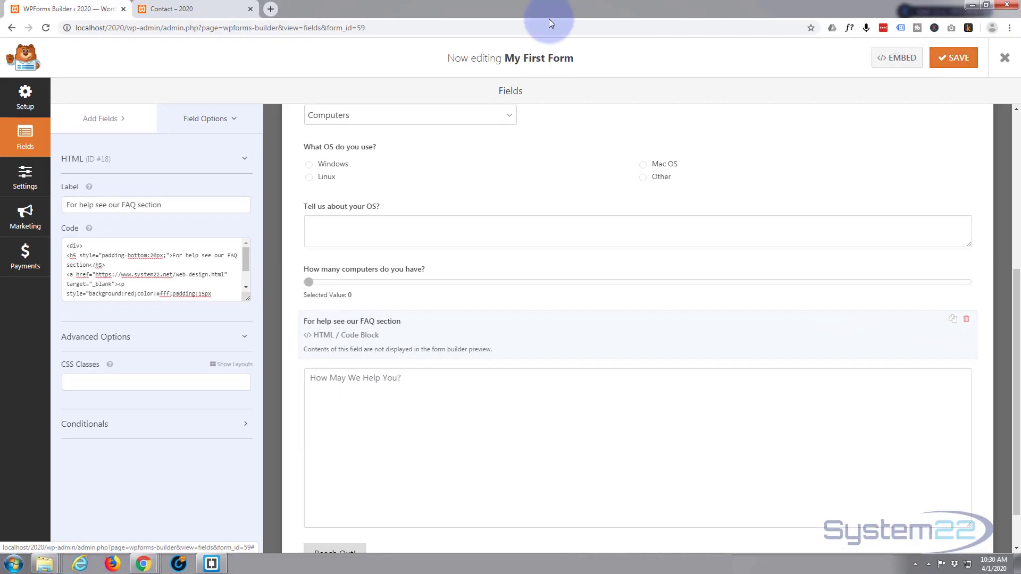
Reload the Contact – 2020 page to check the 20px padding under the FAQ heading
click(210, 8)
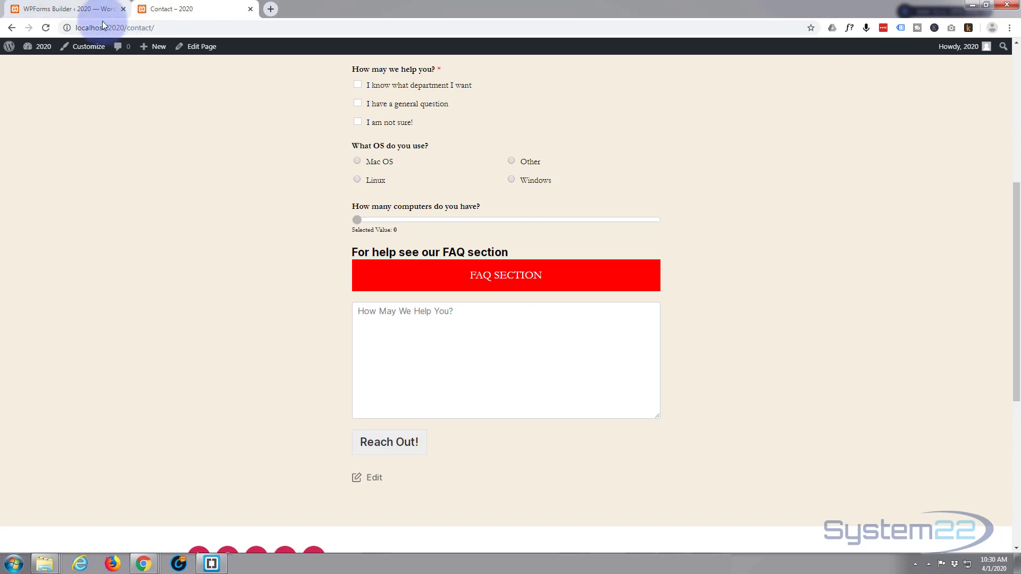
click(45, 27)
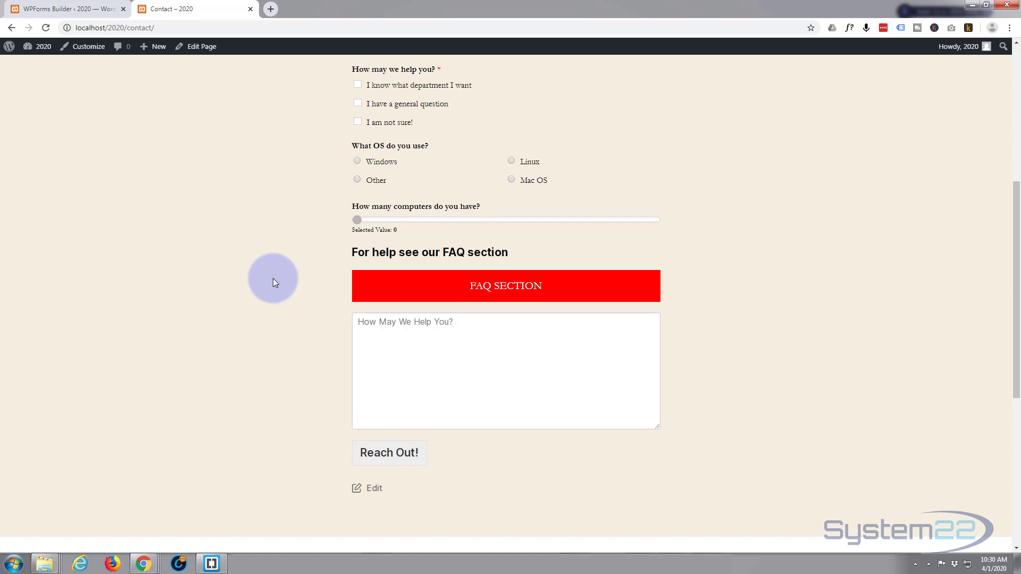
click(63, 9)
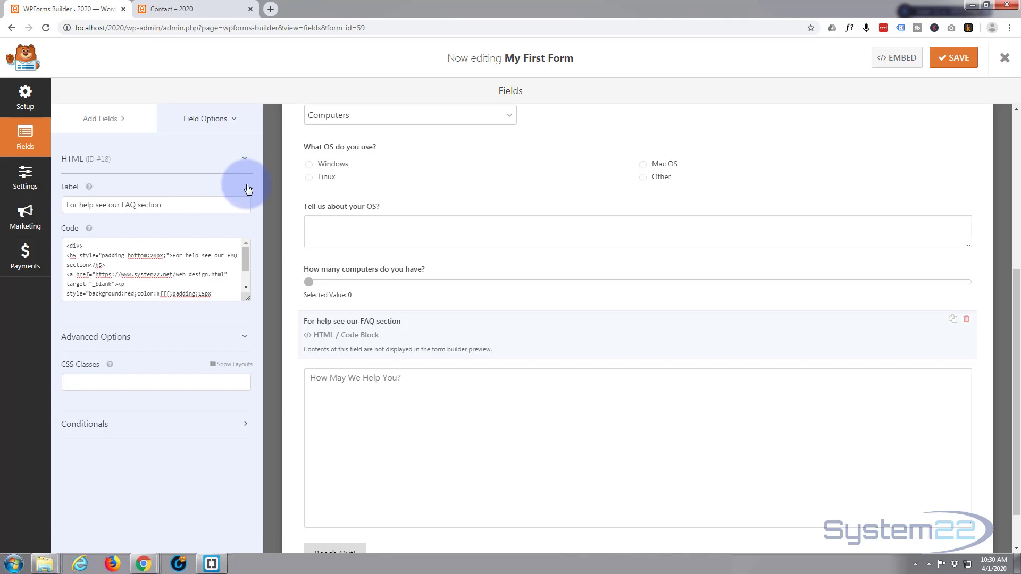
click(194, 12)
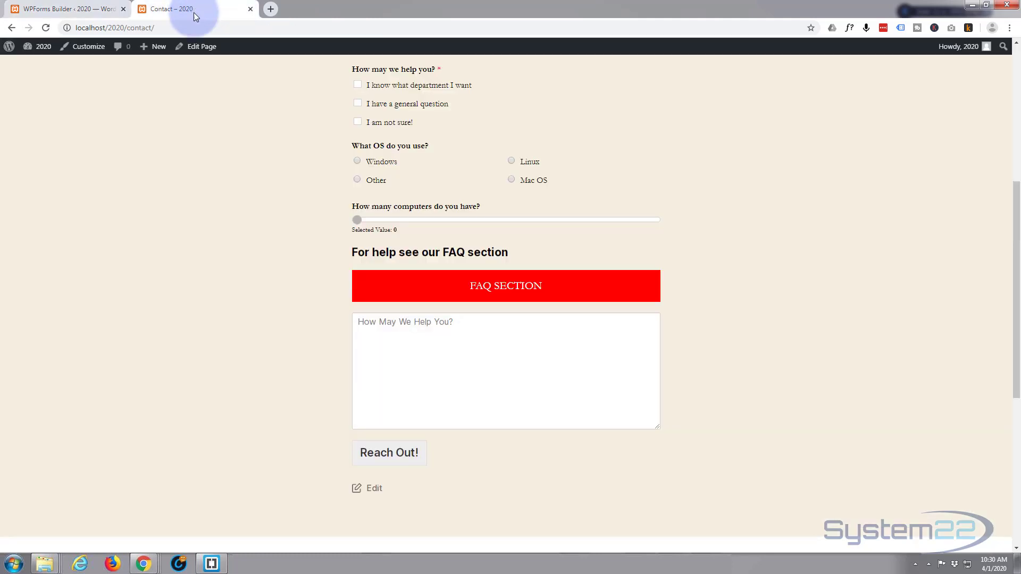